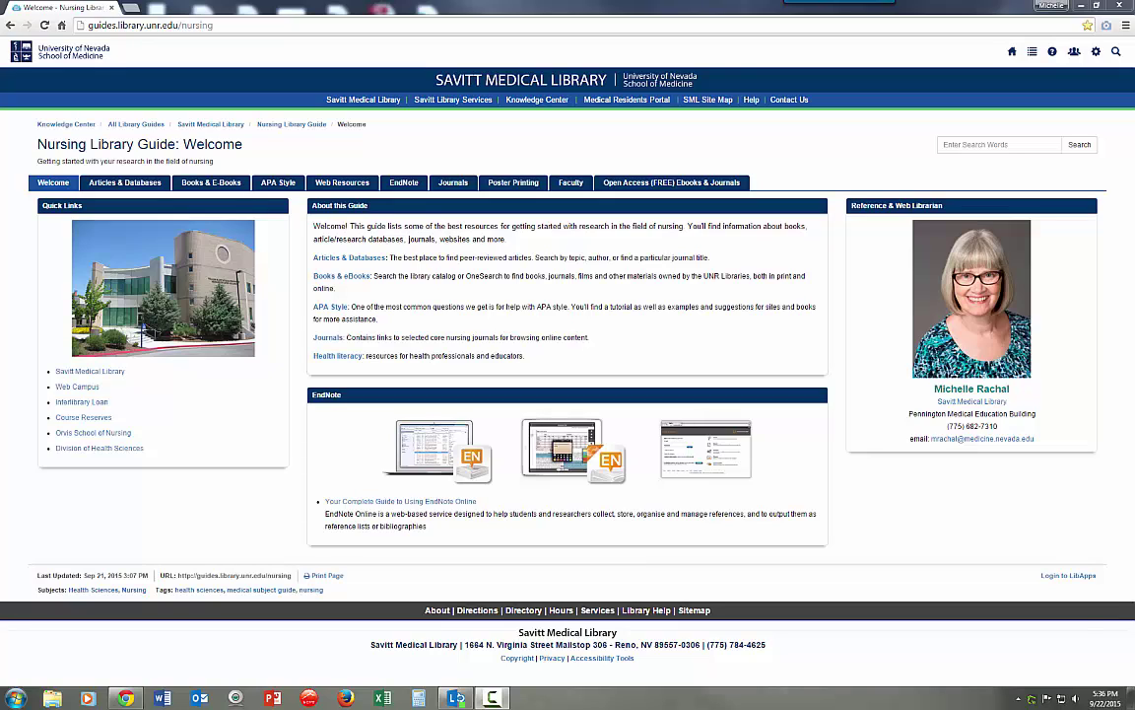
- Open the CINAHL database from the nursing guide's Articles & Databases page
left_click(306, 24)
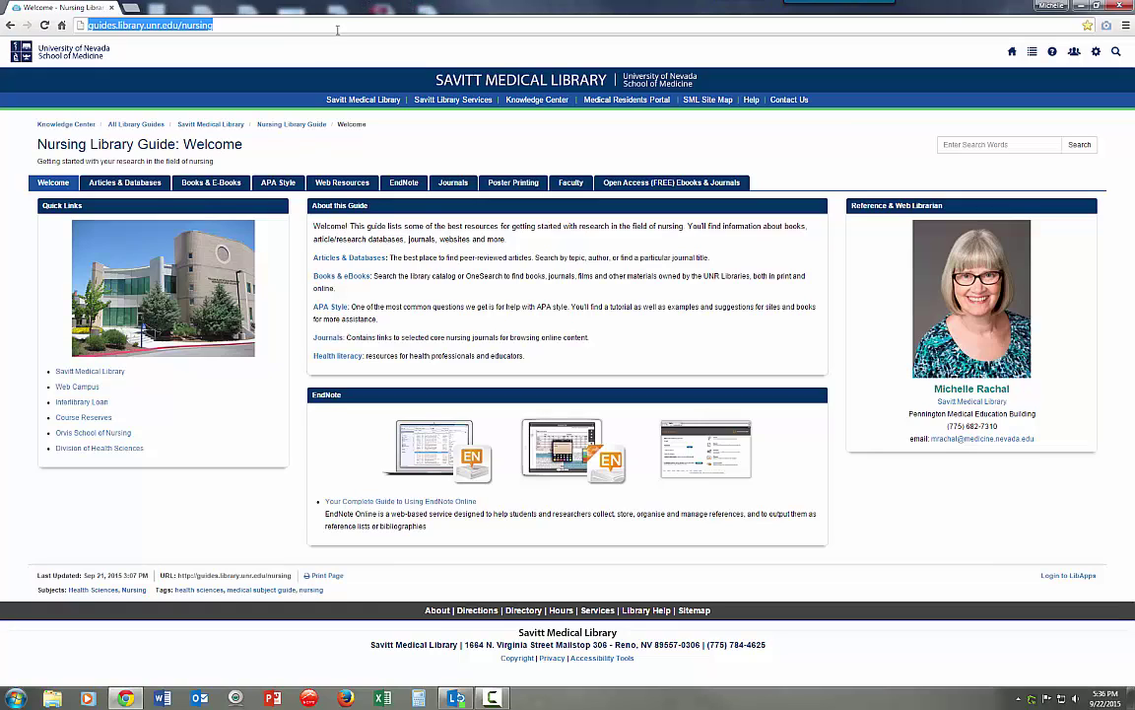
left_click(333, 55)
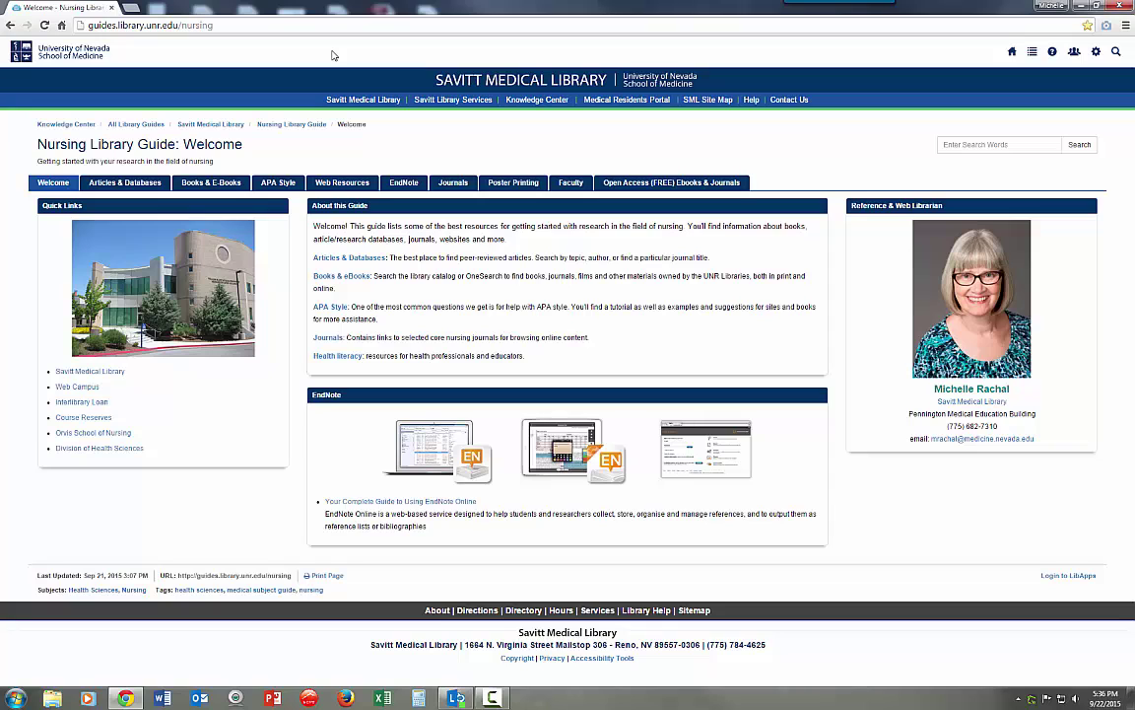
left_click(154, 186)
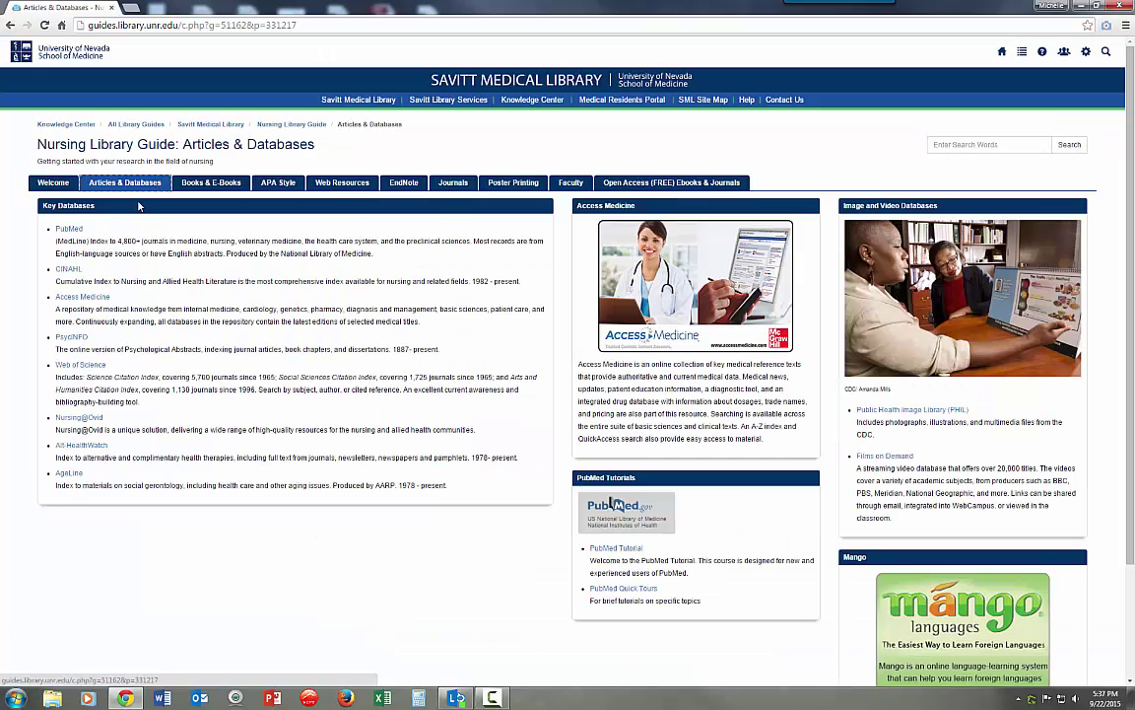
left_click(68, 269)
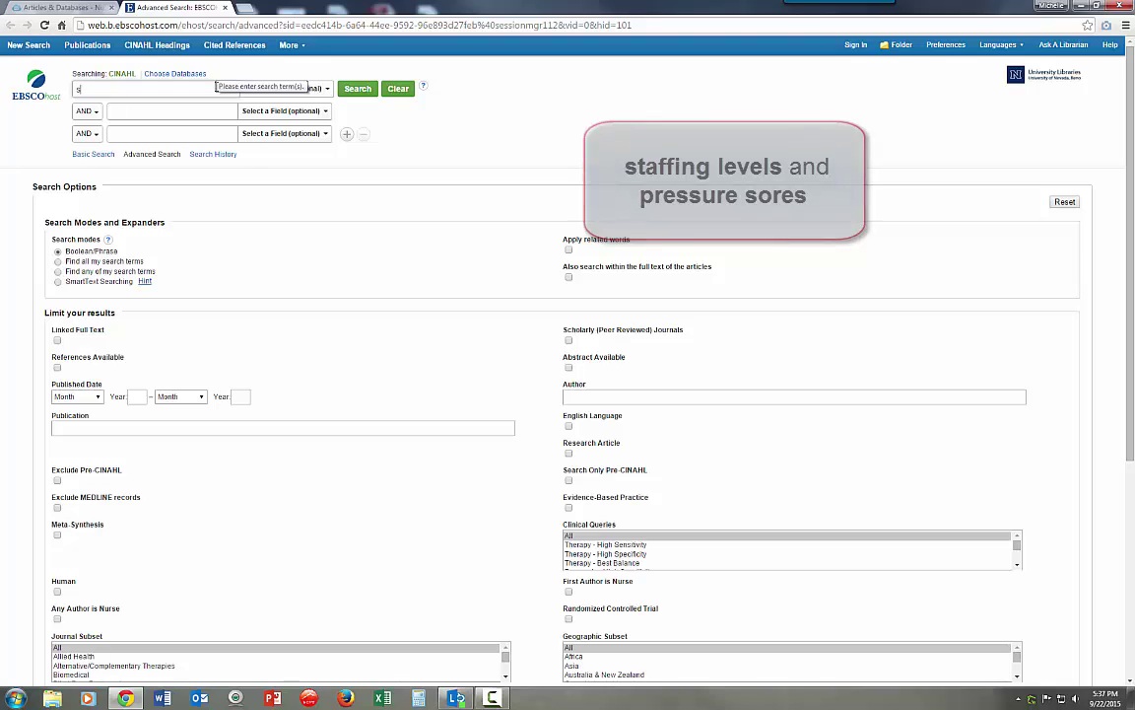
- Run an advanced search in CINAHL for "staffing levels and pressure sores"
type("staffing le")
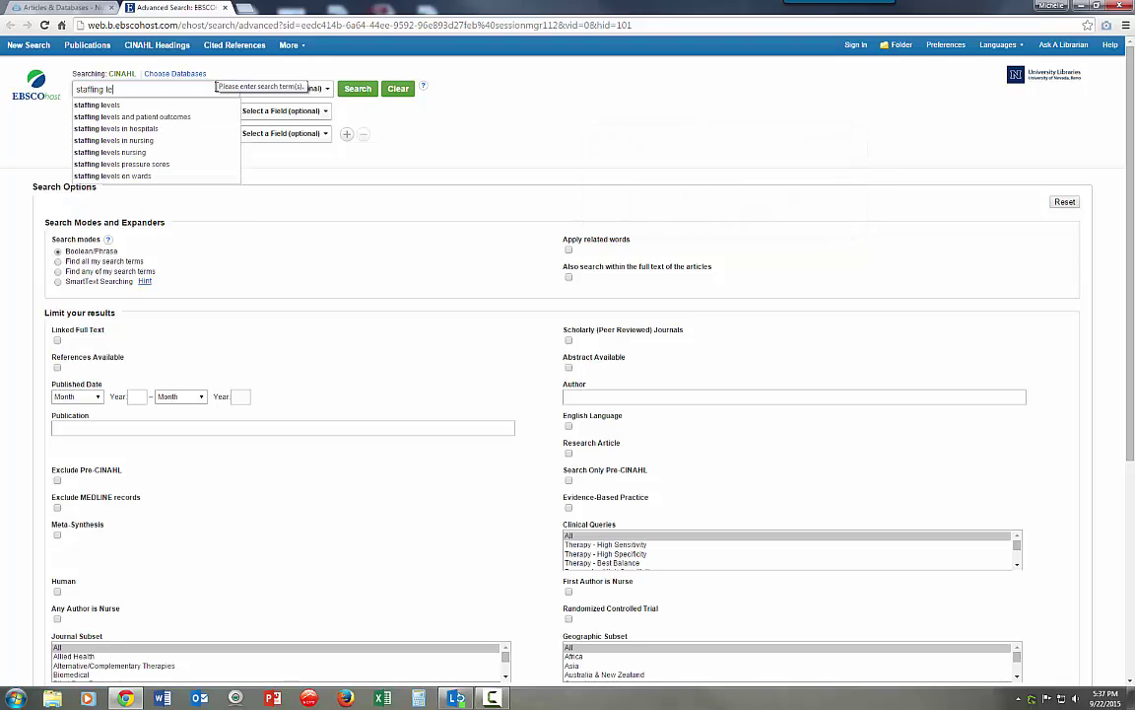
type("vels and pr")
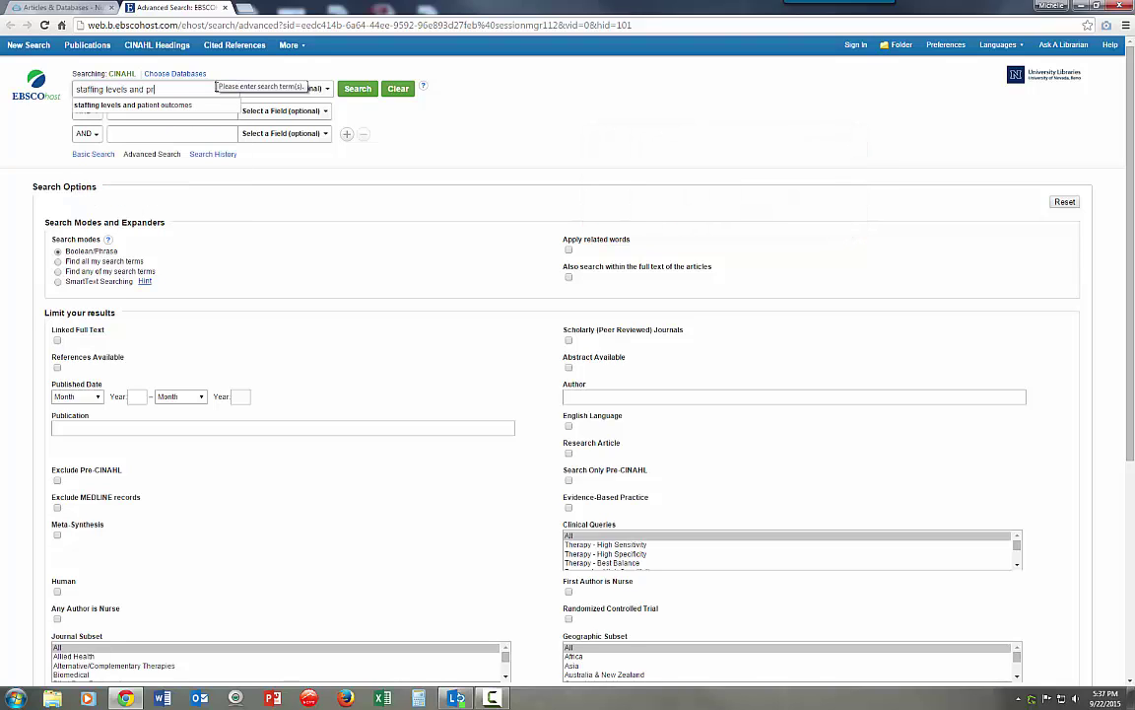
type("essure sores")
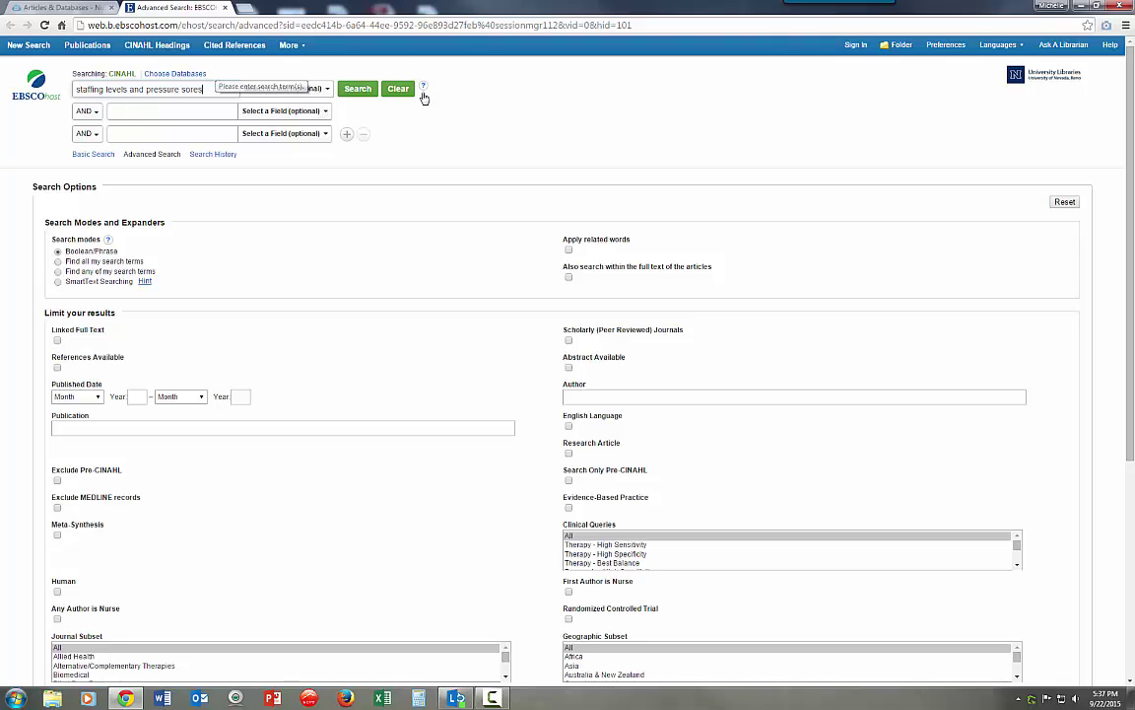
left_click(356, 88)
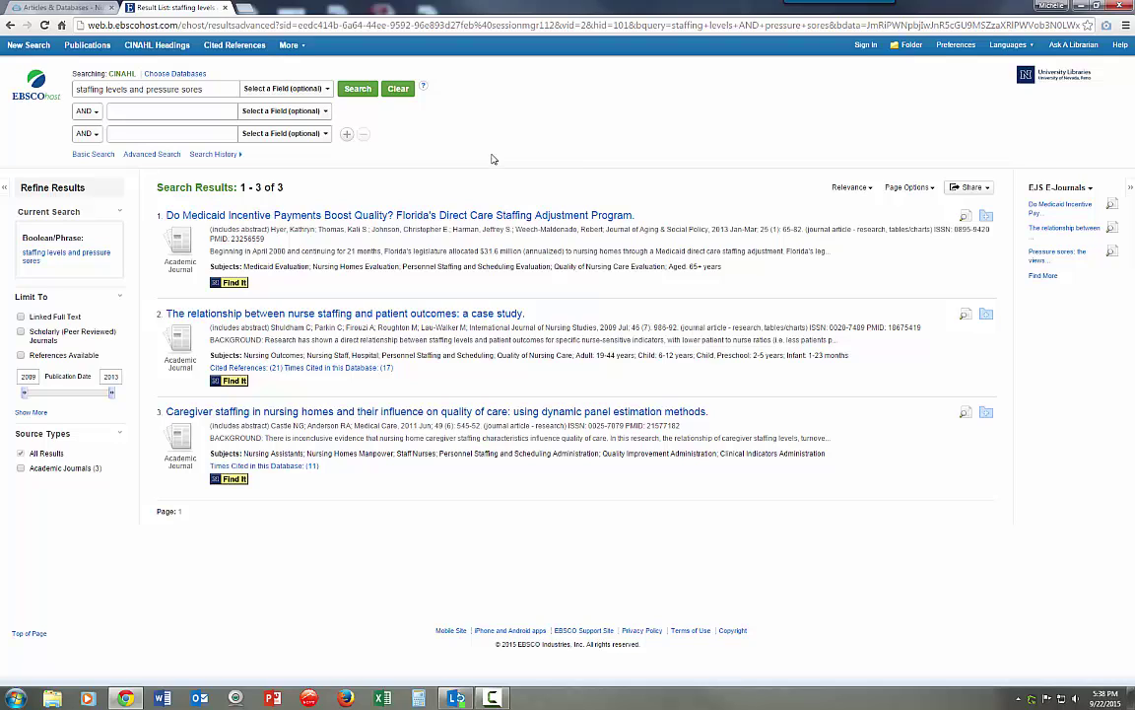
- Browse the CINAHL Headings for the term "pressure sores"
left_click(170, 48)
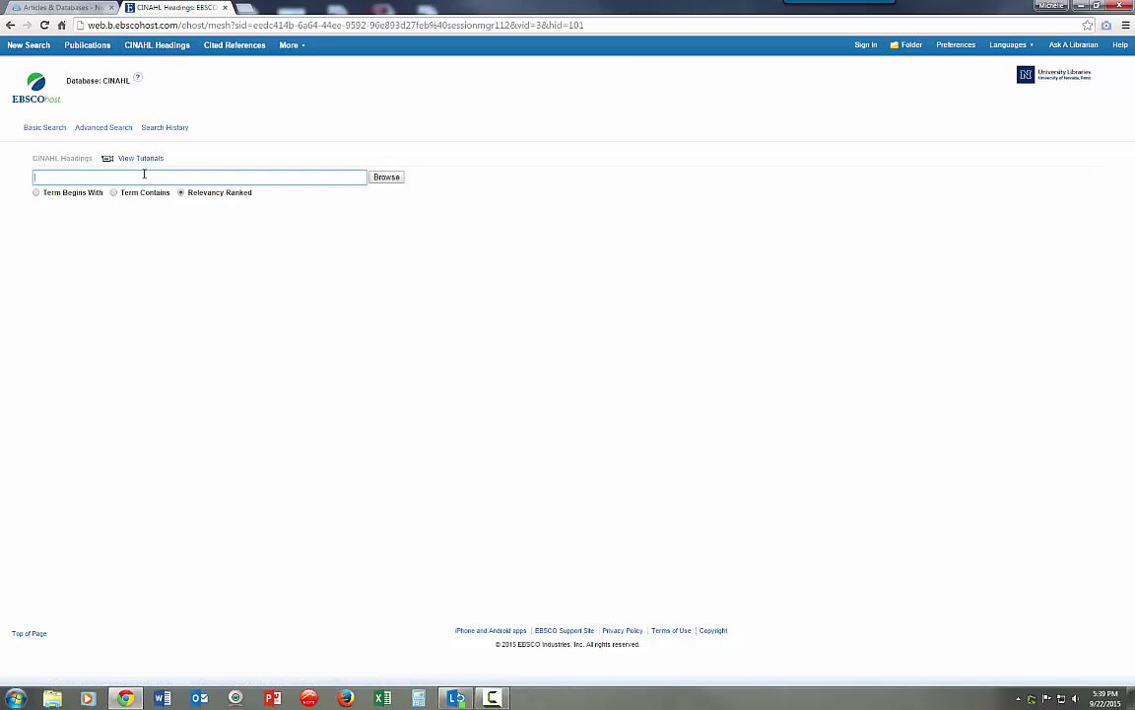
type("p")
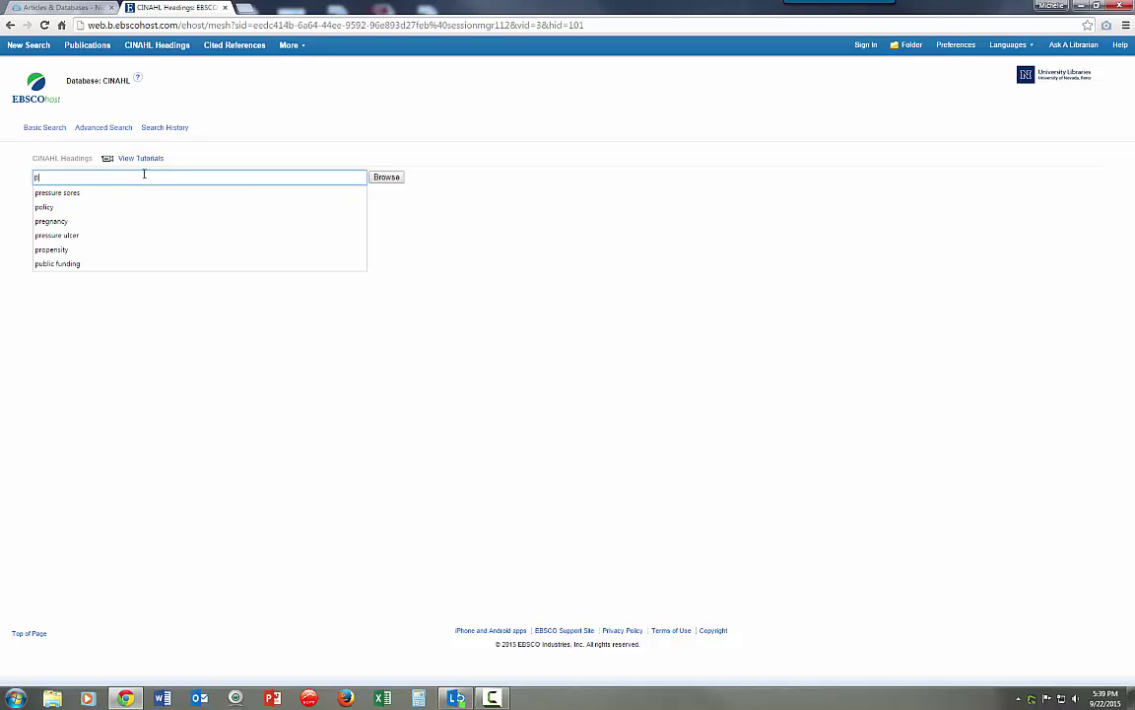
type("ressure sores")
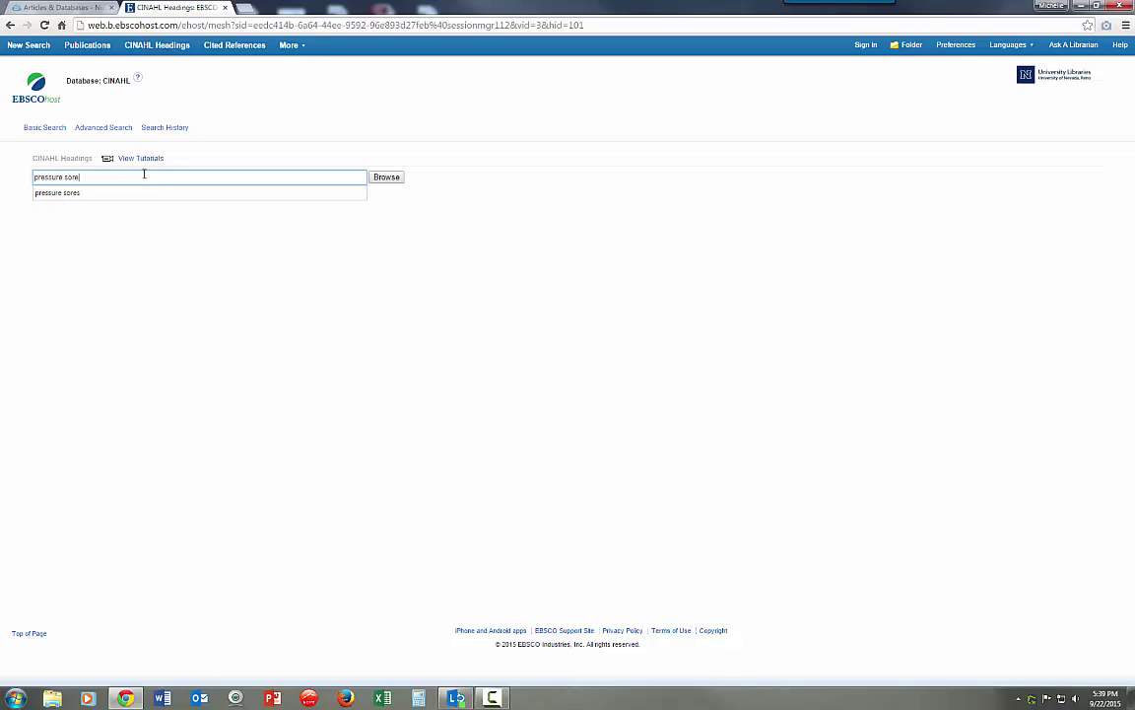
left_click(386, 177)
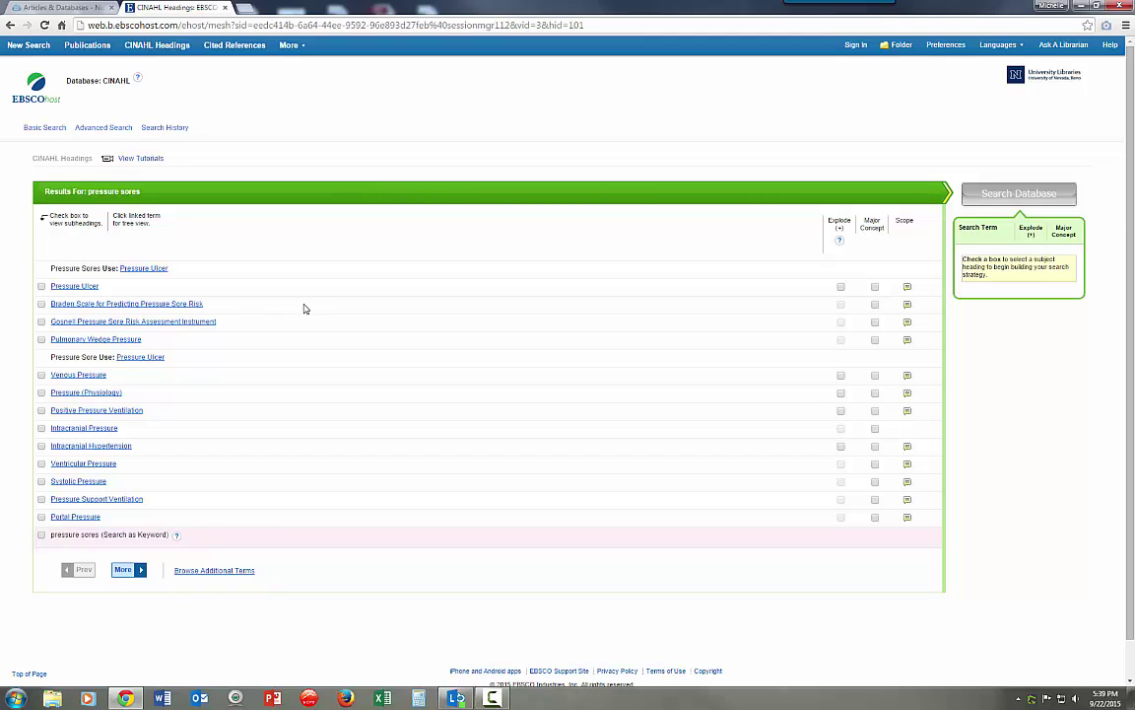
- Add the exploded Pressure Ulcer heading from its tree view to the search terms and return to the term list
left_click(76, 287)
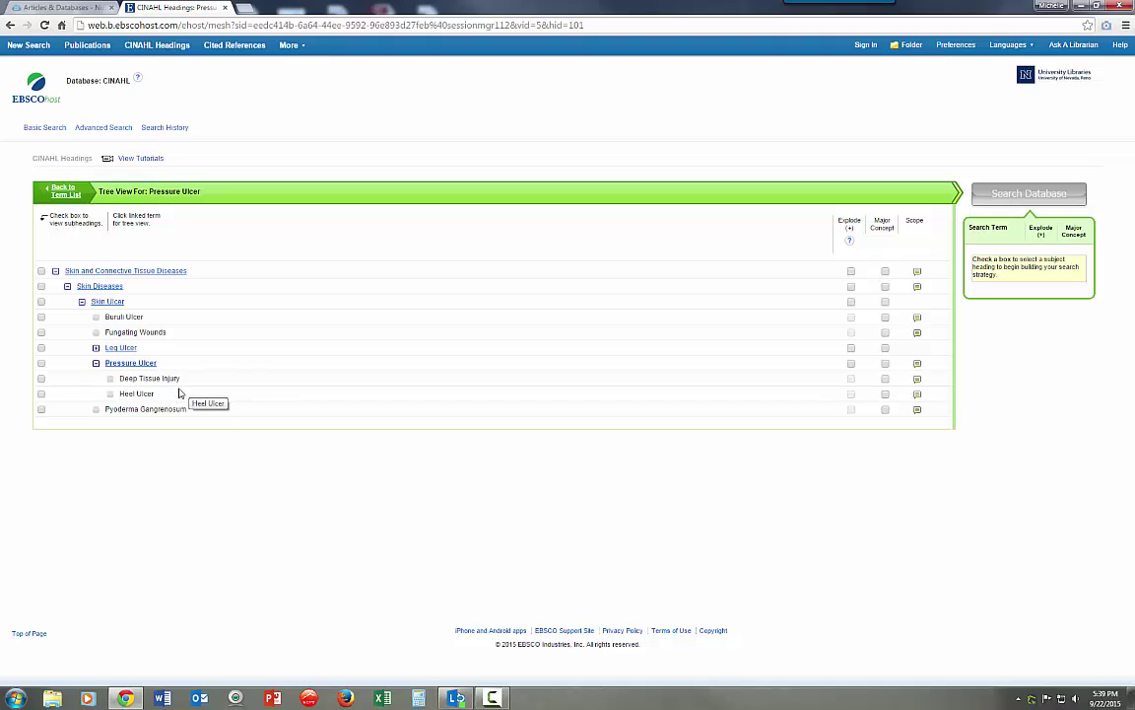
left_click(42, 364)
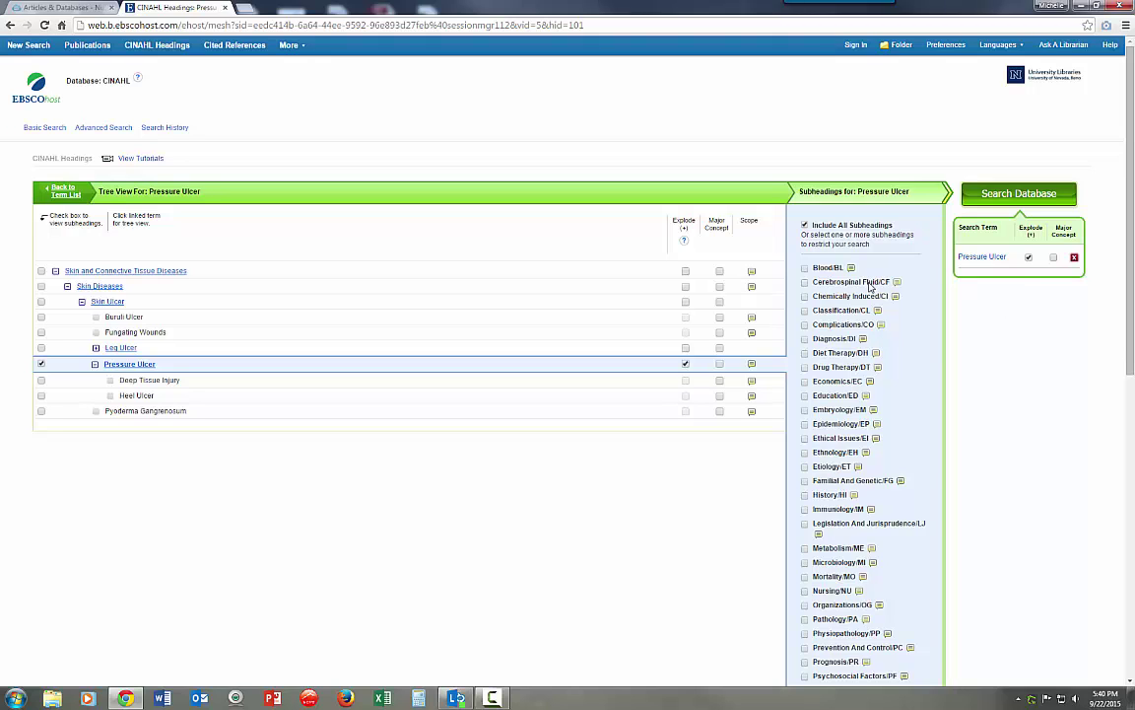
left_click(67, 194)
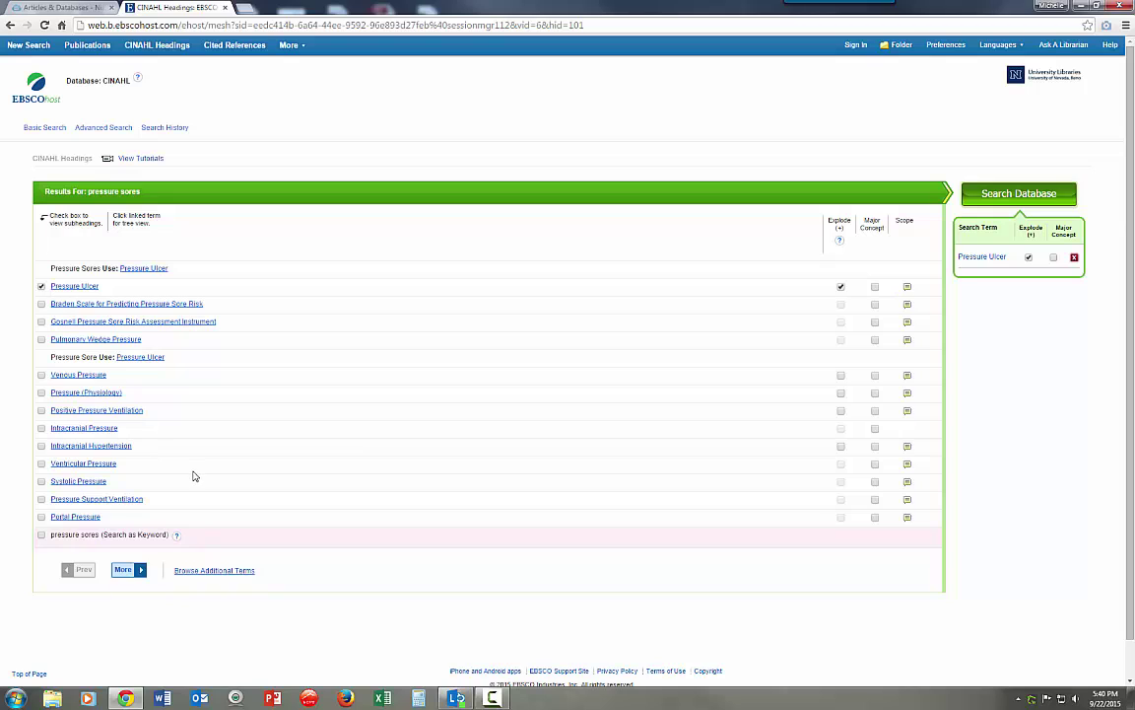
- Add "pressure sores" as a keyword and search the database with both terms combined with OR
left_click(41, 535)
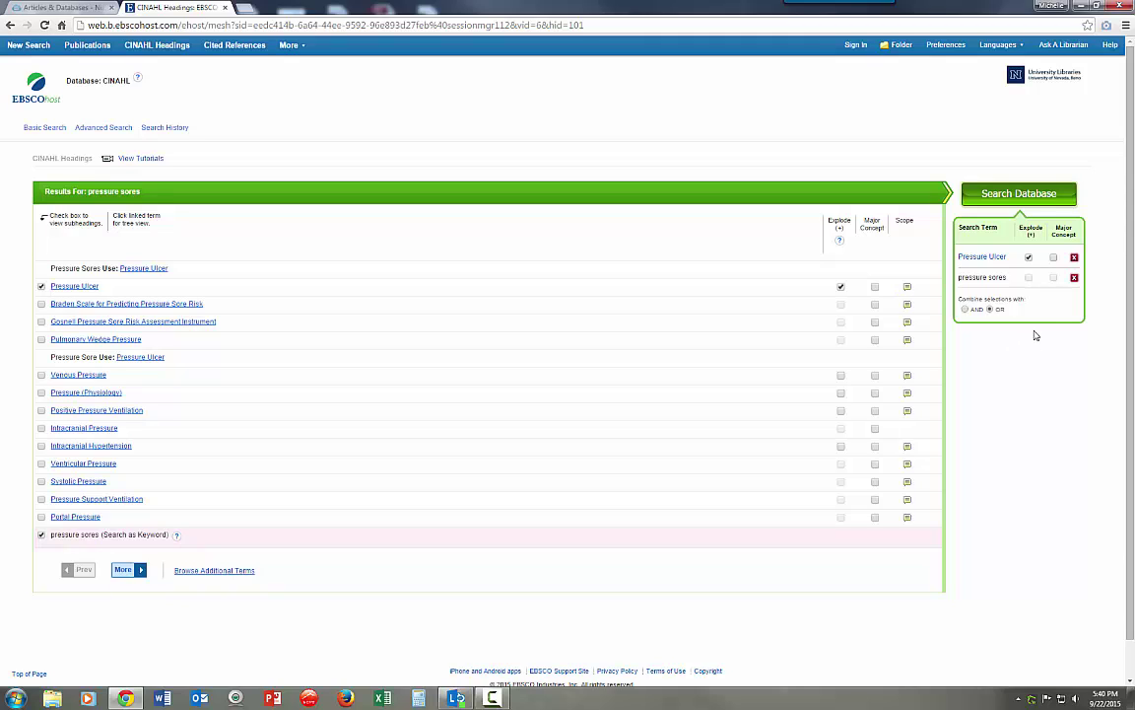
left_click_drag(960, 297, 1030, 297)
left_click(1028, 194)
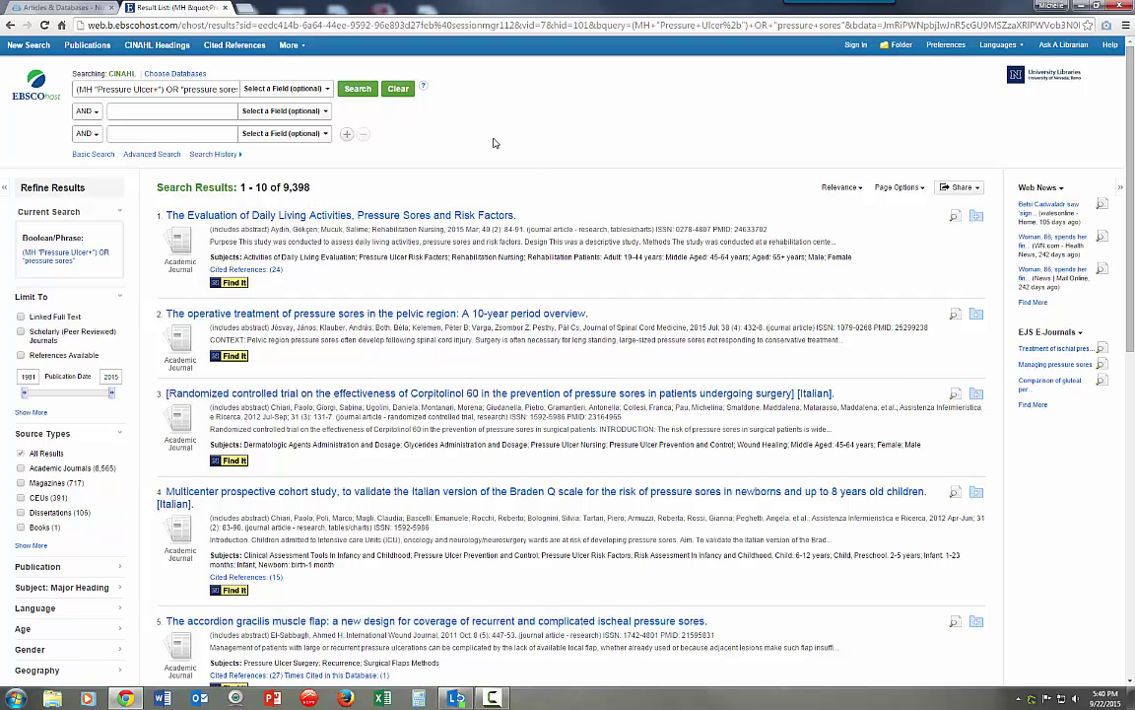
- Browse the CINAHL Headings for the term "staffing levels"
left_click(161, 45)
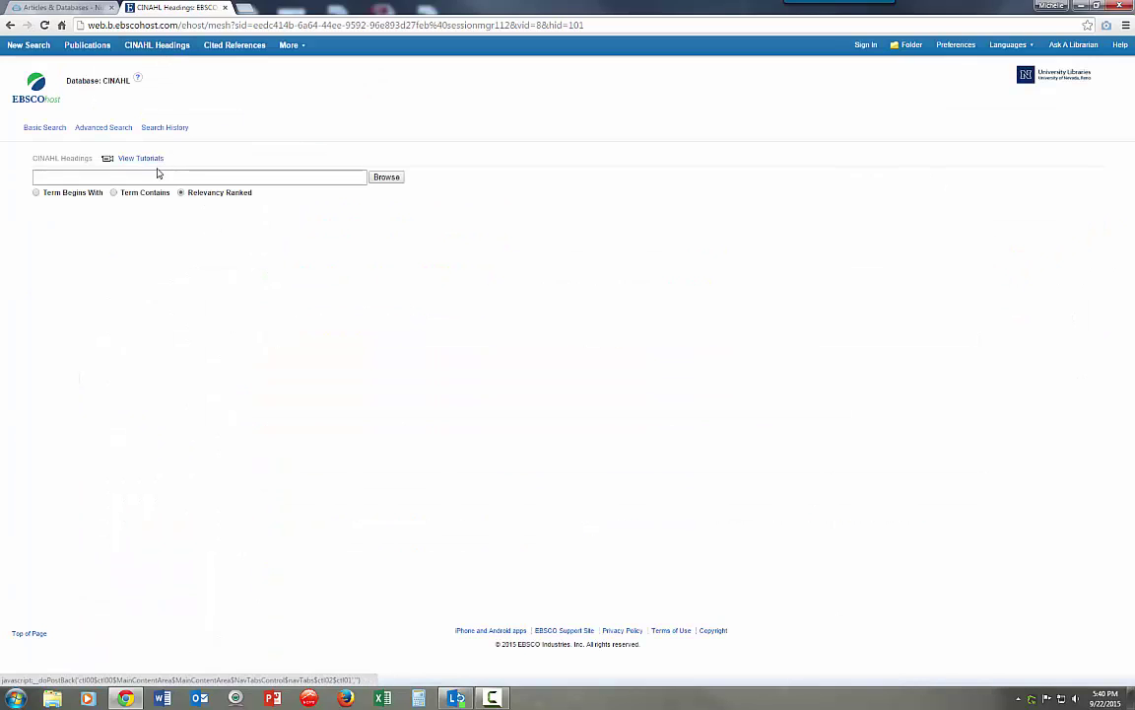
left_click(157, 174)
type("staffing levels")
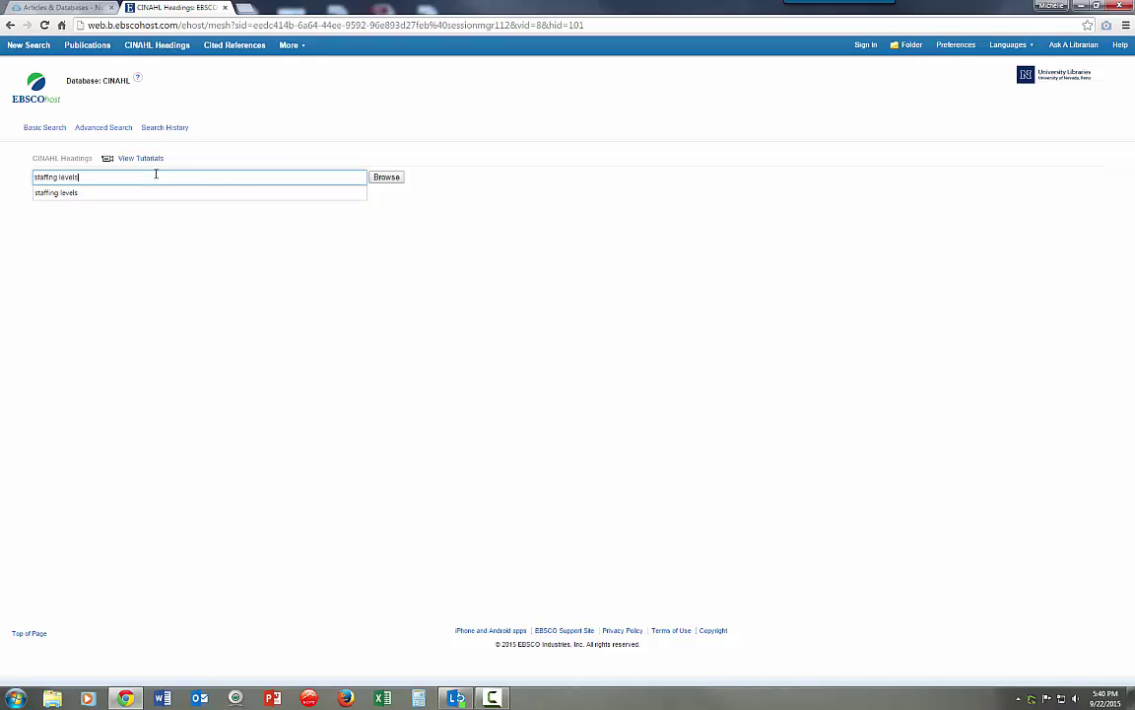
left_click(385, 180)
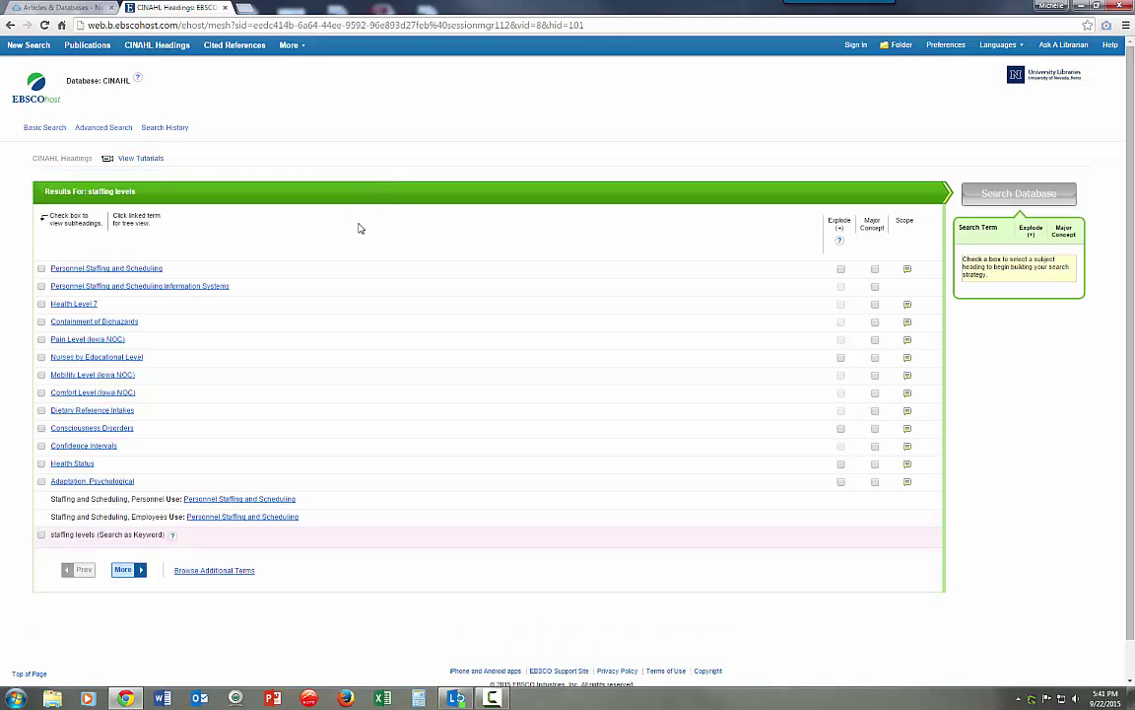
- Add the exploded Personnel Staffing and Scheduling heading from its tree view to the search terms and return to the term list
left_click(150, 273)
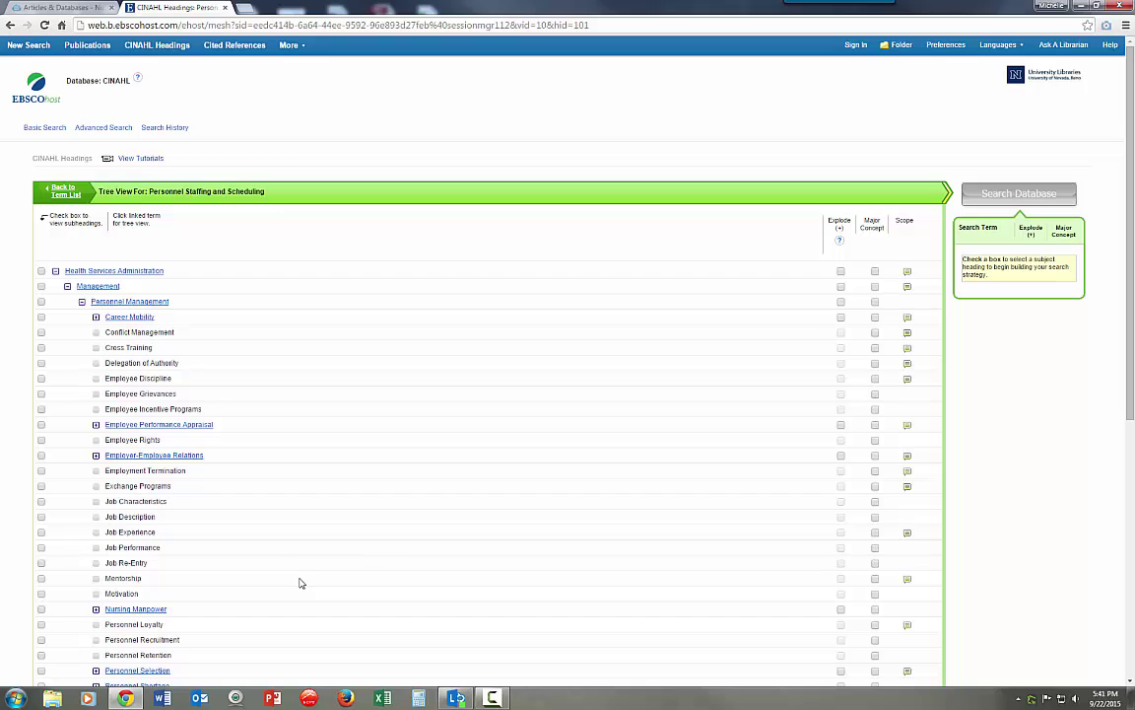
scroll(301, 583, "down", 2)
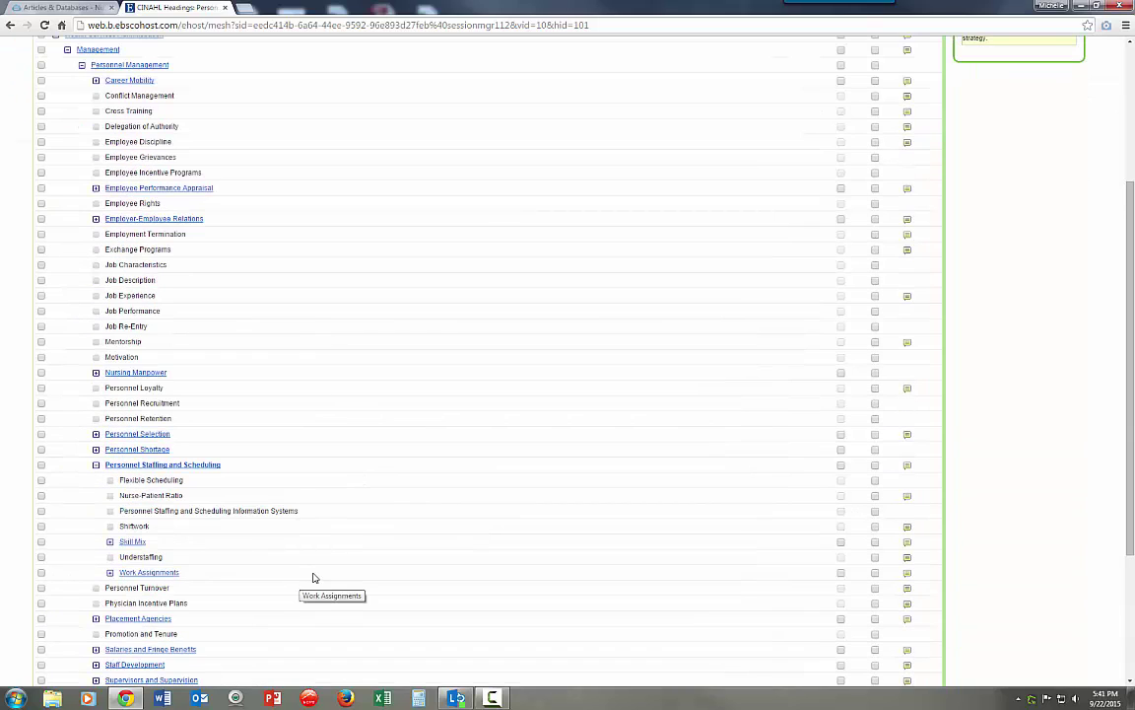
left_click(41, 465)
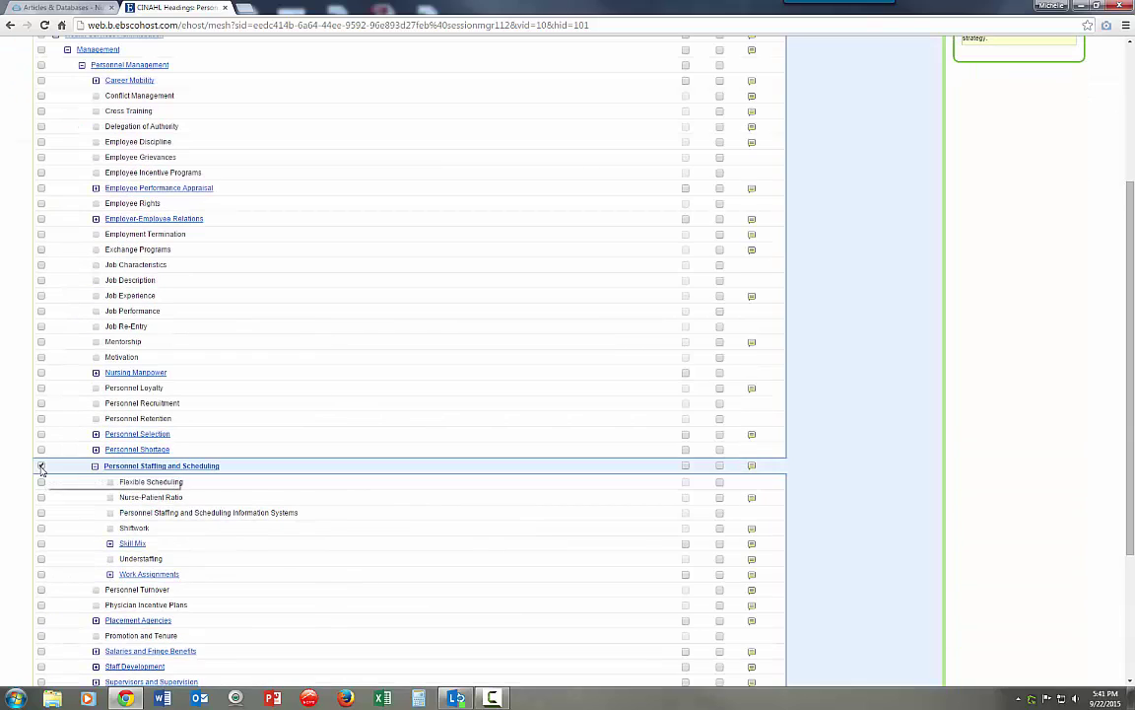
left_click(685, 466)
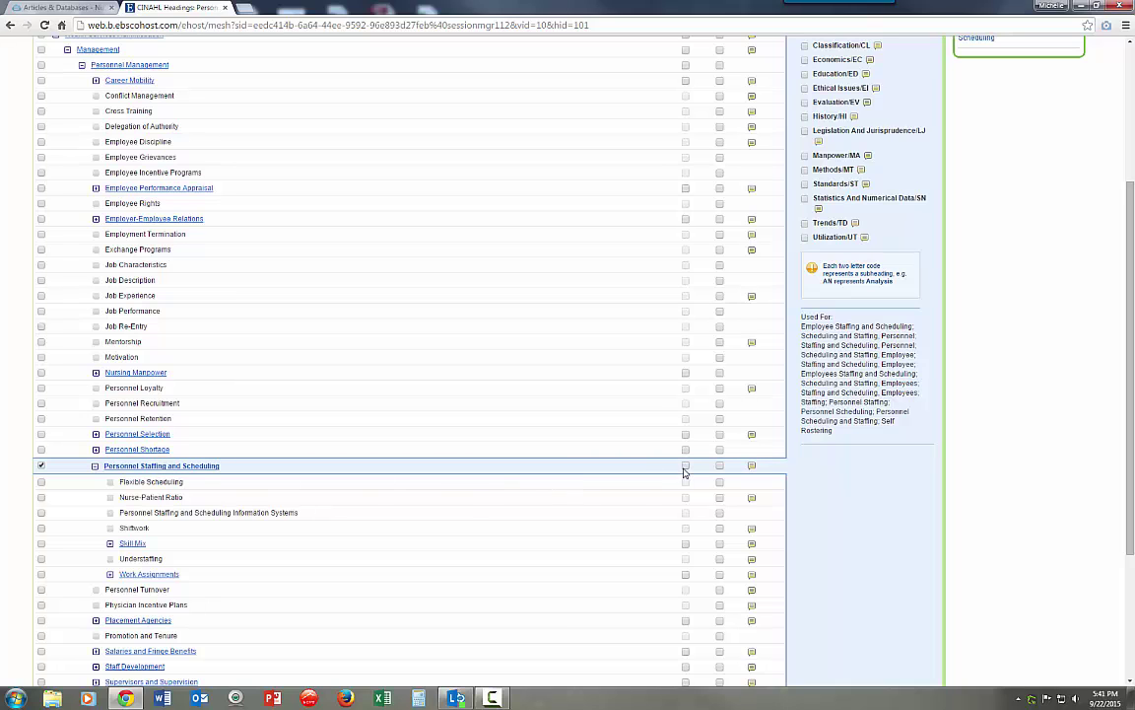
scroll(984, 507, "up", 2)
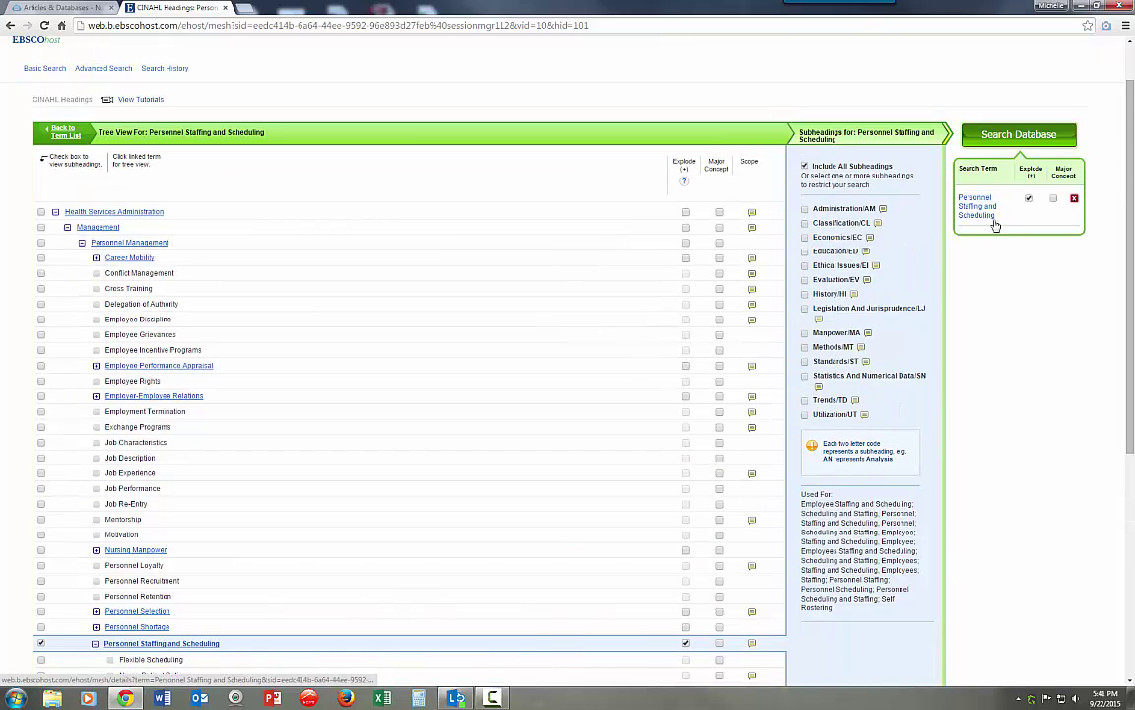
left_click(61, 131)
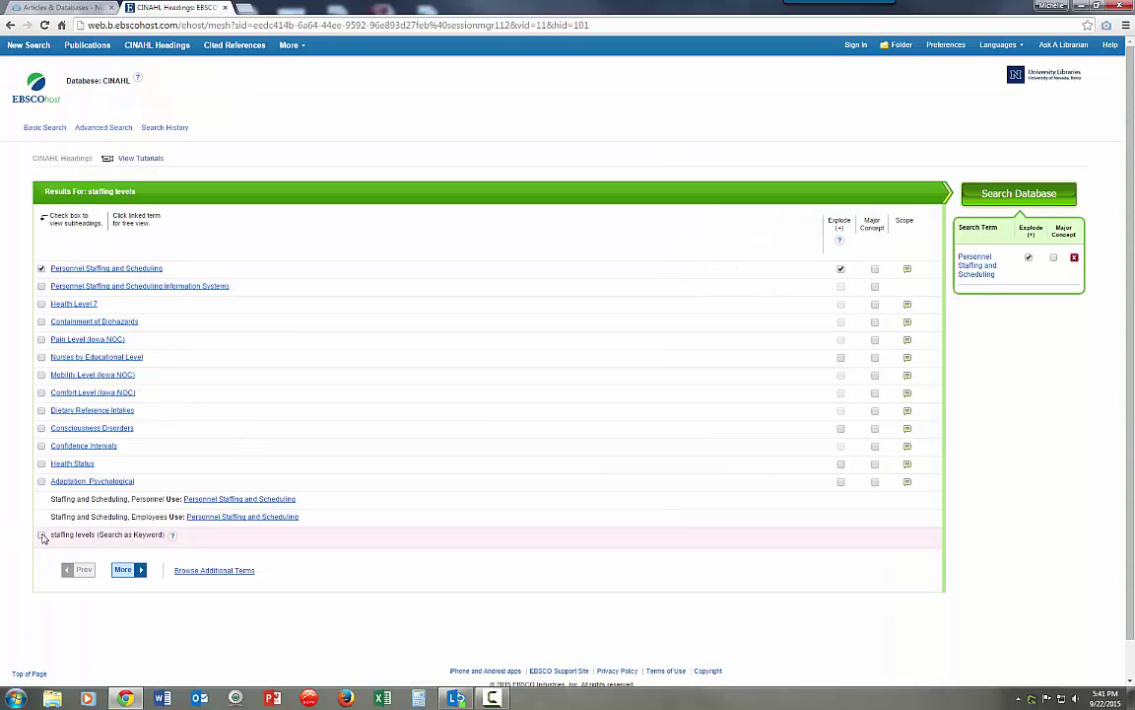
- Add "staffing levels" as a keyword and search the database with both terms combined with OR
left_click(41, 534)
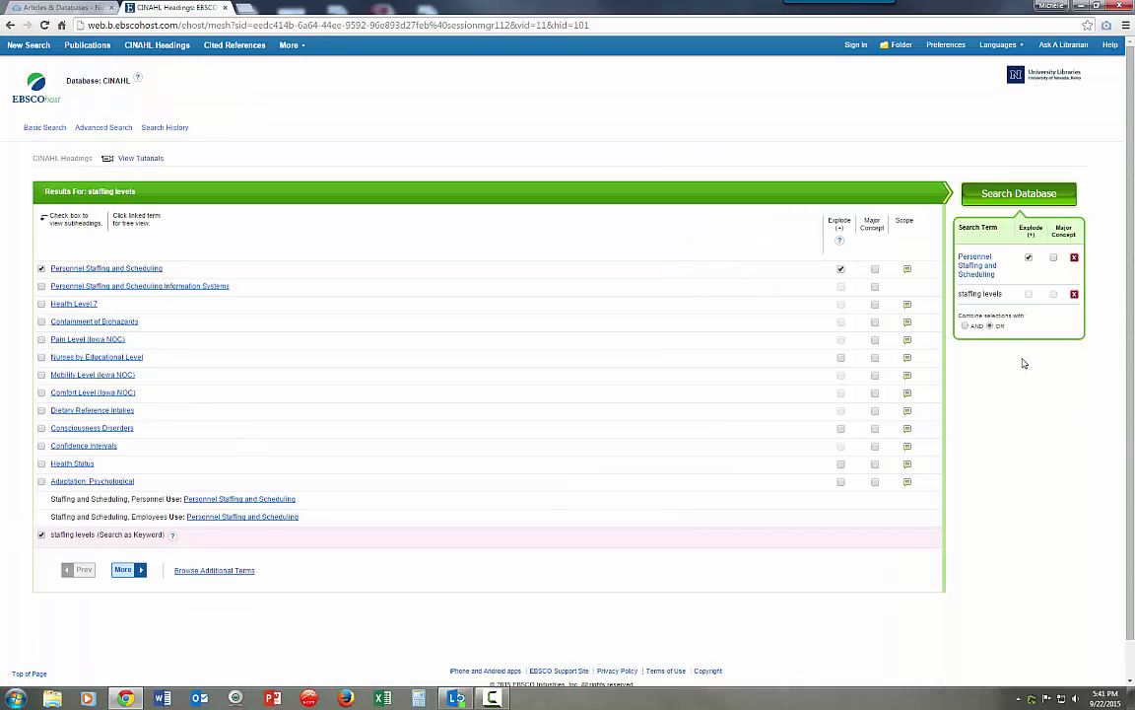
left_click(988, 326)
left_click(998, 196)
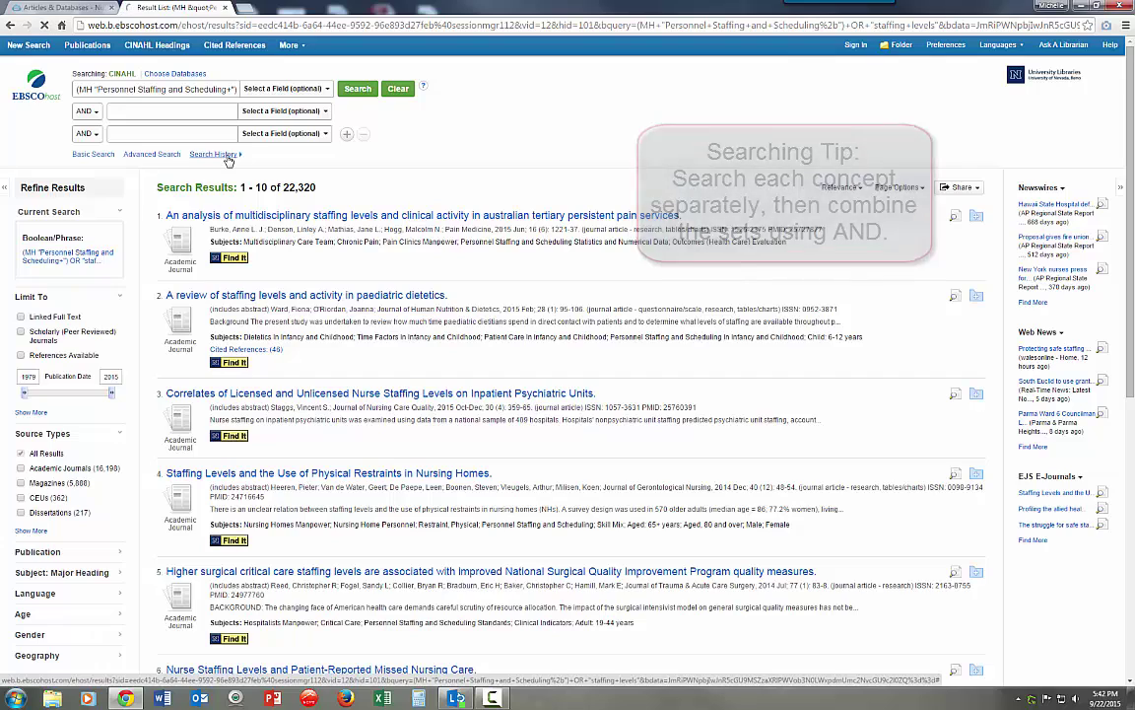
- Combine searches S3 and S2 from the search history with AND and check how many results there are
left_click(213, 154)
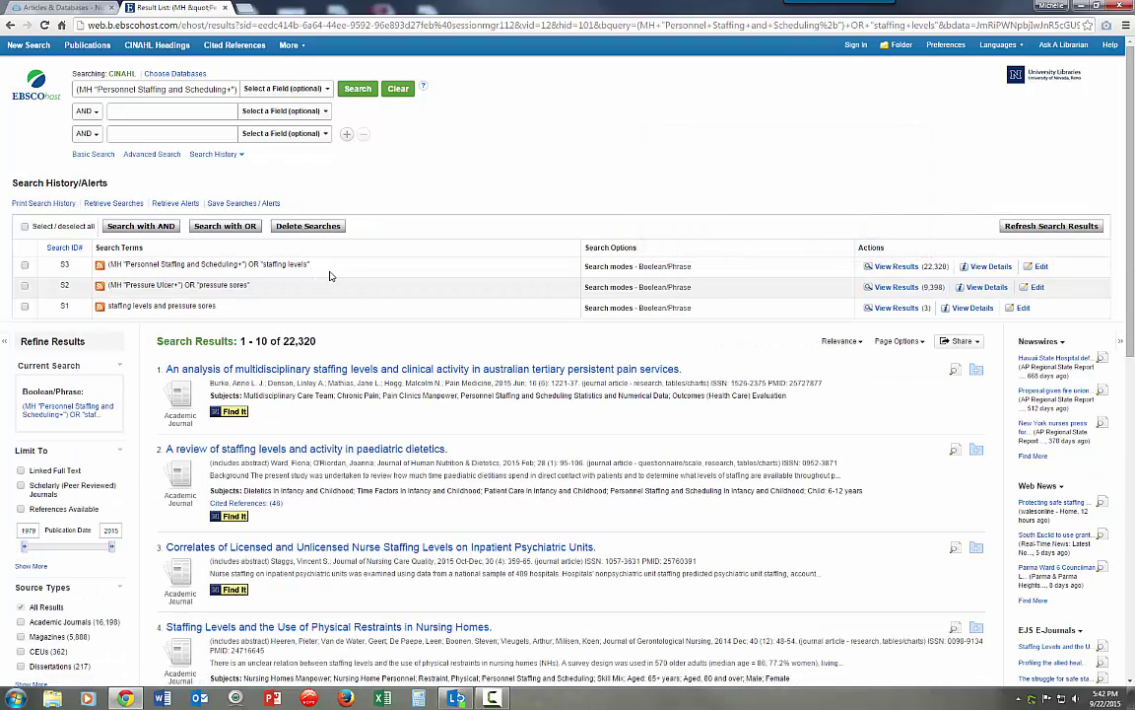
scroll(330, 276, "down", 1)
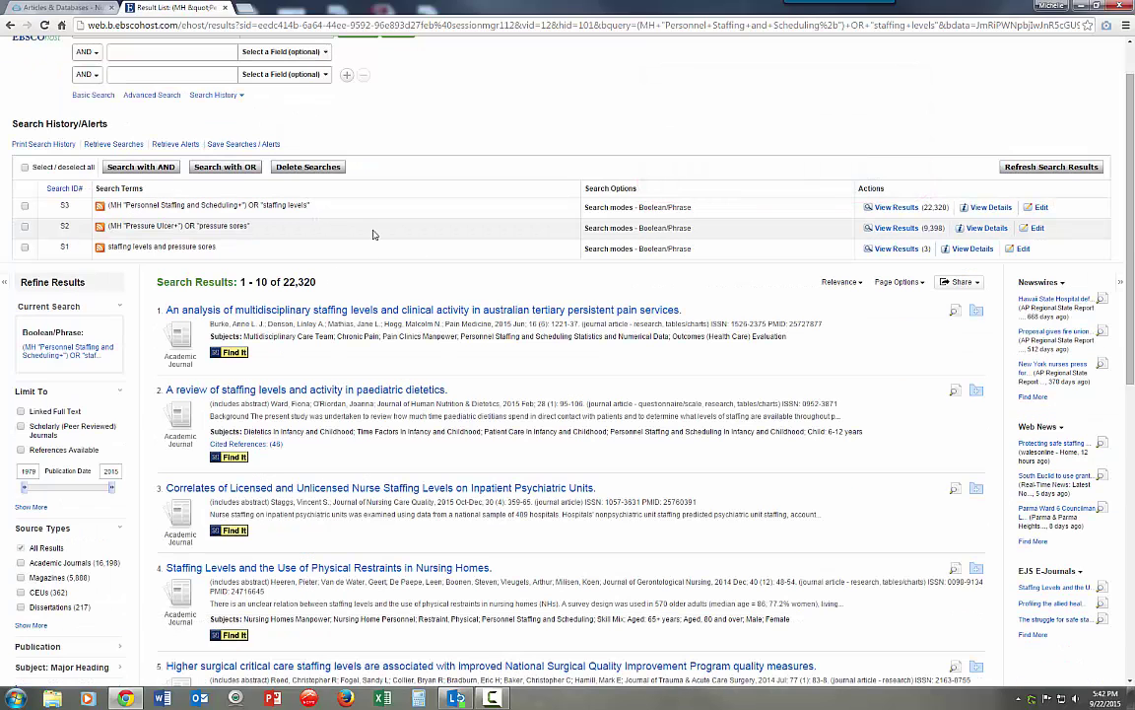
left_click(25, 207)
left_click(25, 228)
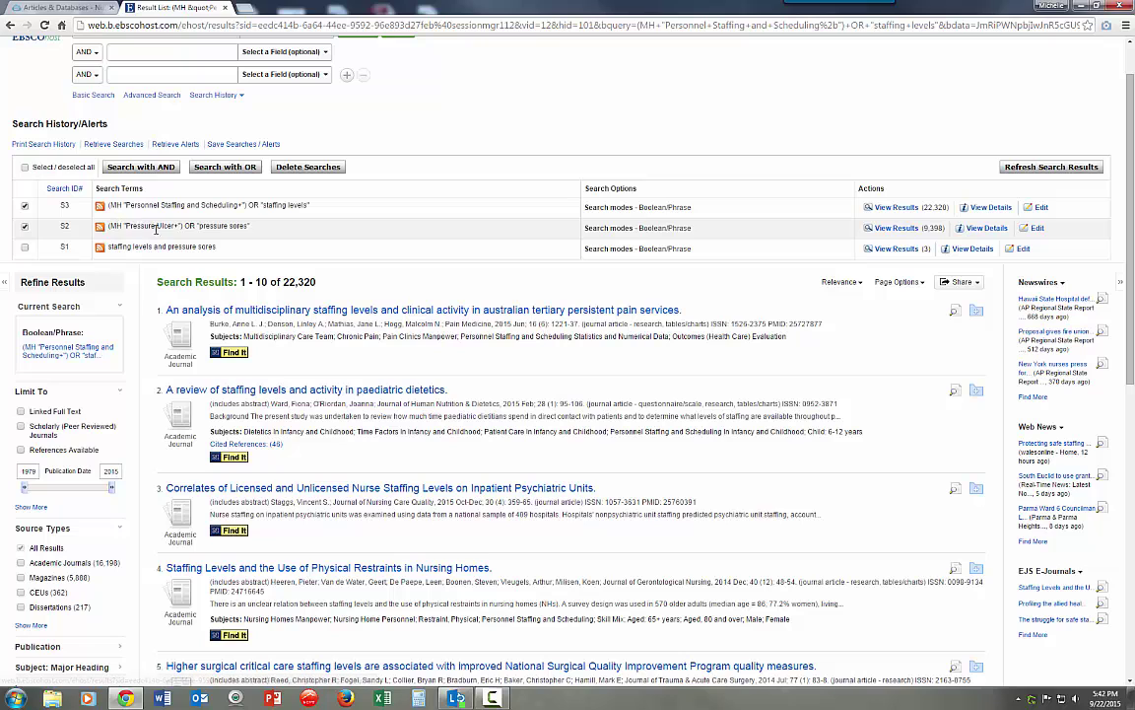
left_click(148, 171)
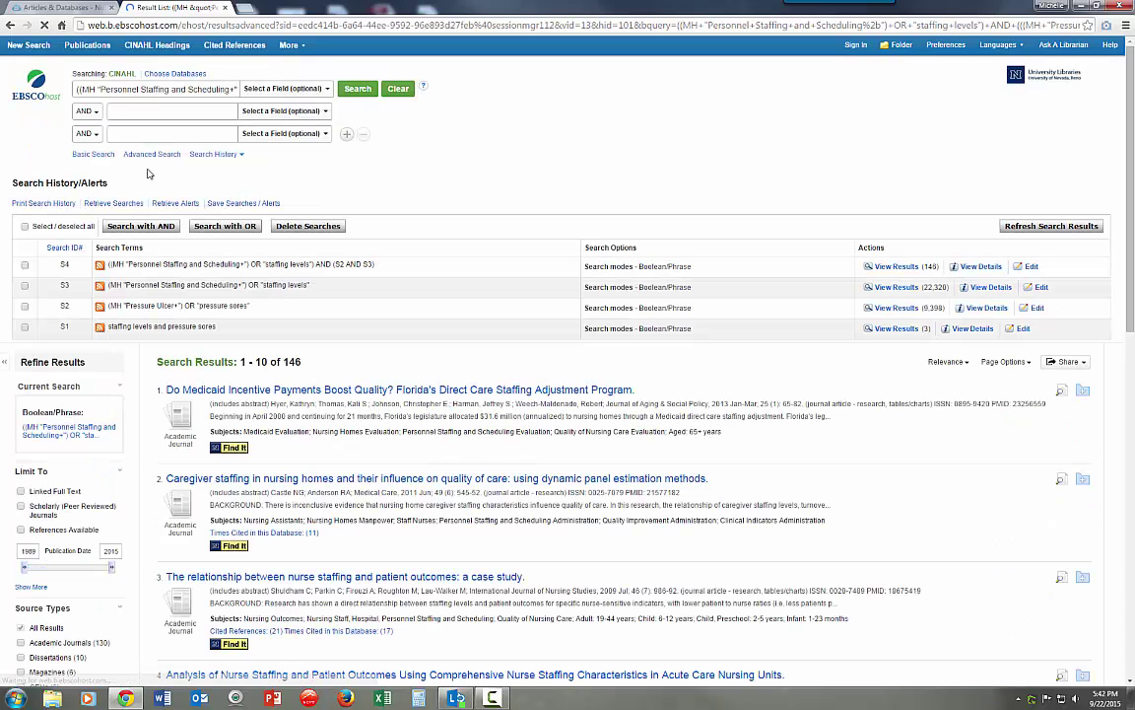
scroll(276, 294, "down", 1)
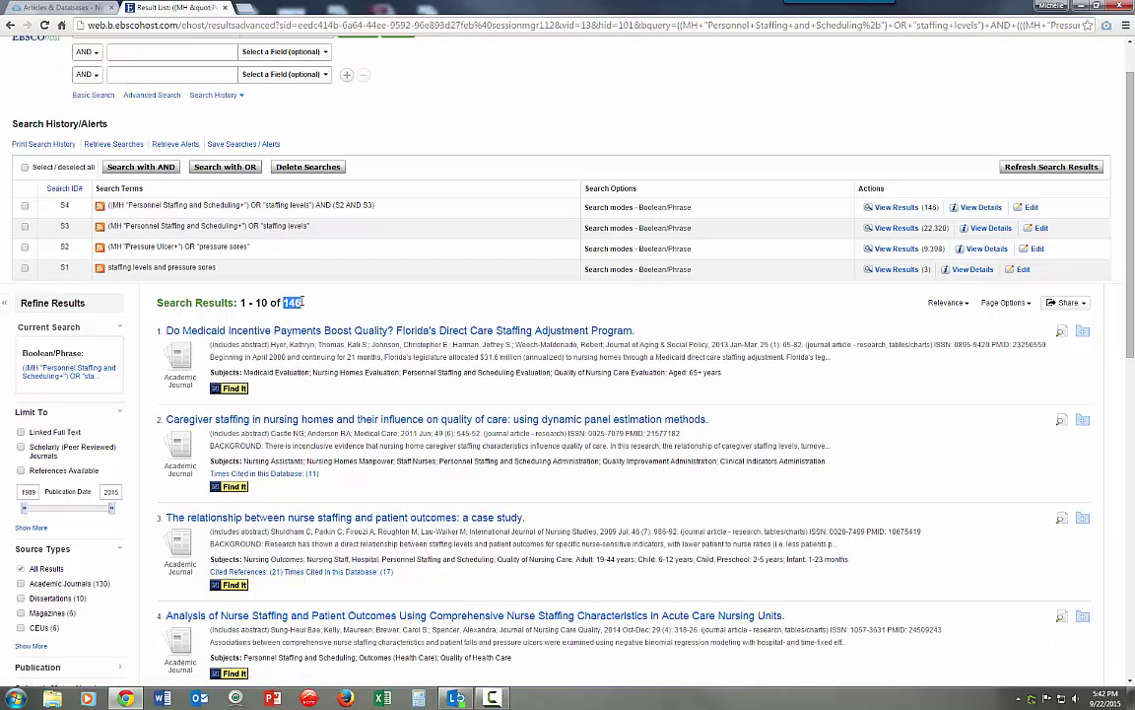
double_click(285, 303)
left_click(331, 307)
- Limit the combined search to English-language, scholarly peer-reviewed, evidence-based practice articles published from September 2005 onward
left_click(33, 528)
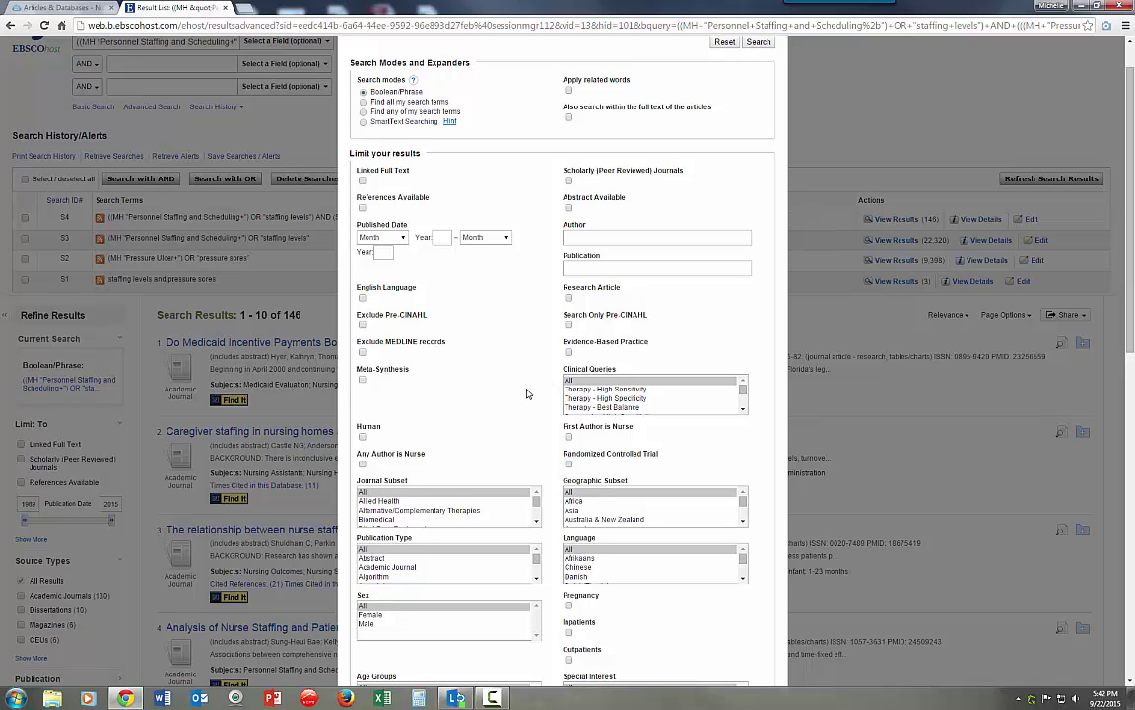
left_click(362, 299)
left_click(374, 237)
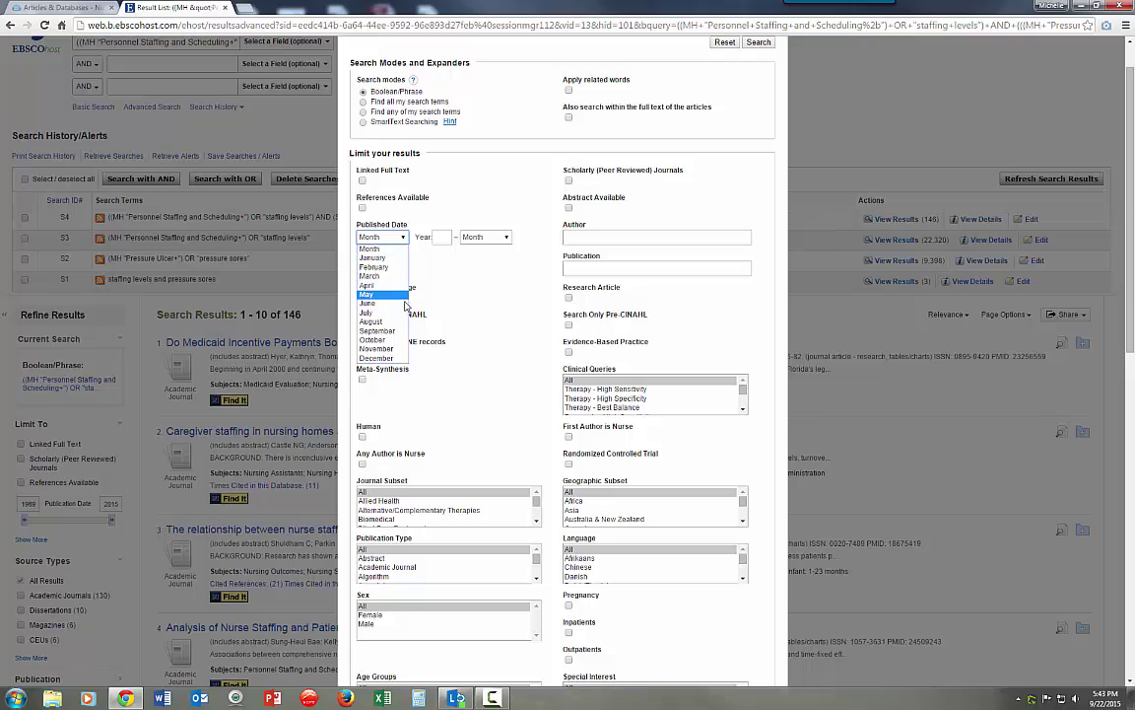
left_click(402, 333)
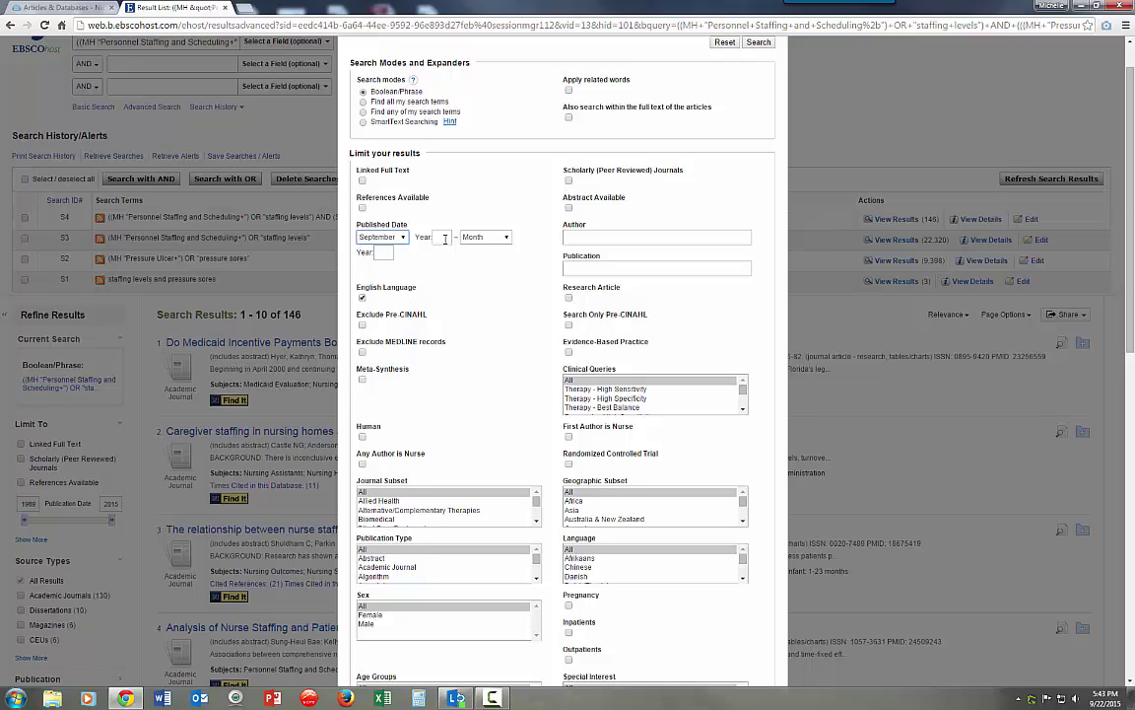
type("2005")
left_click(569, 182)
scroll(667, 523, "down", 3)
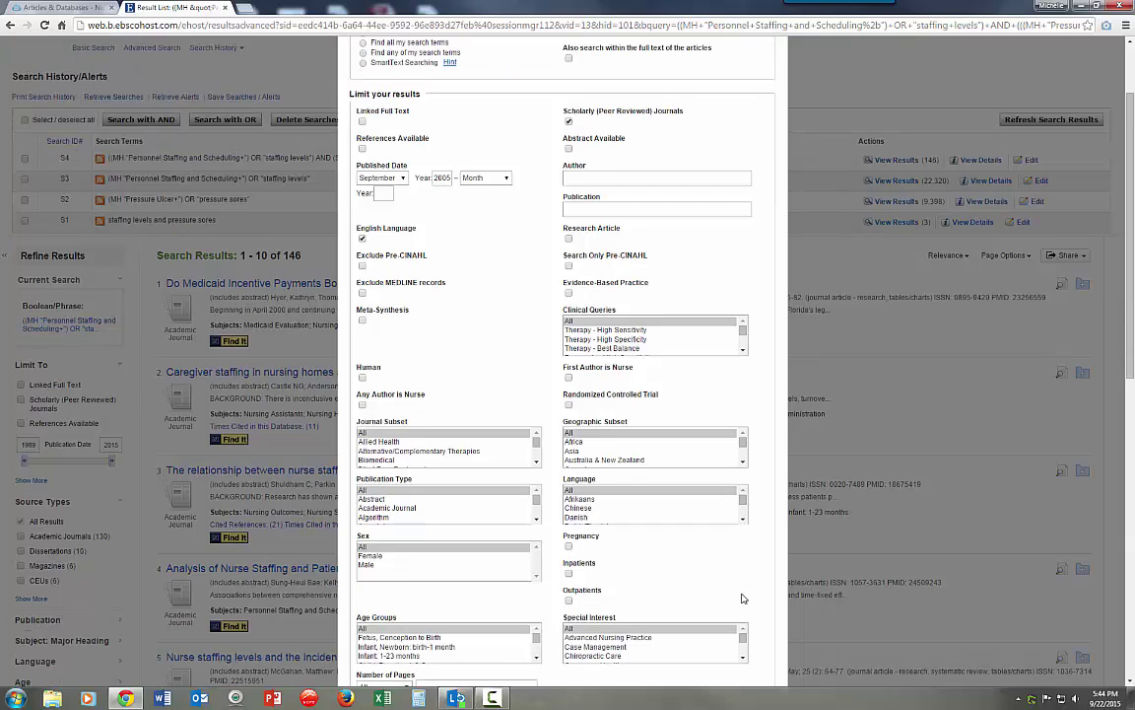
left_click(761, 661)
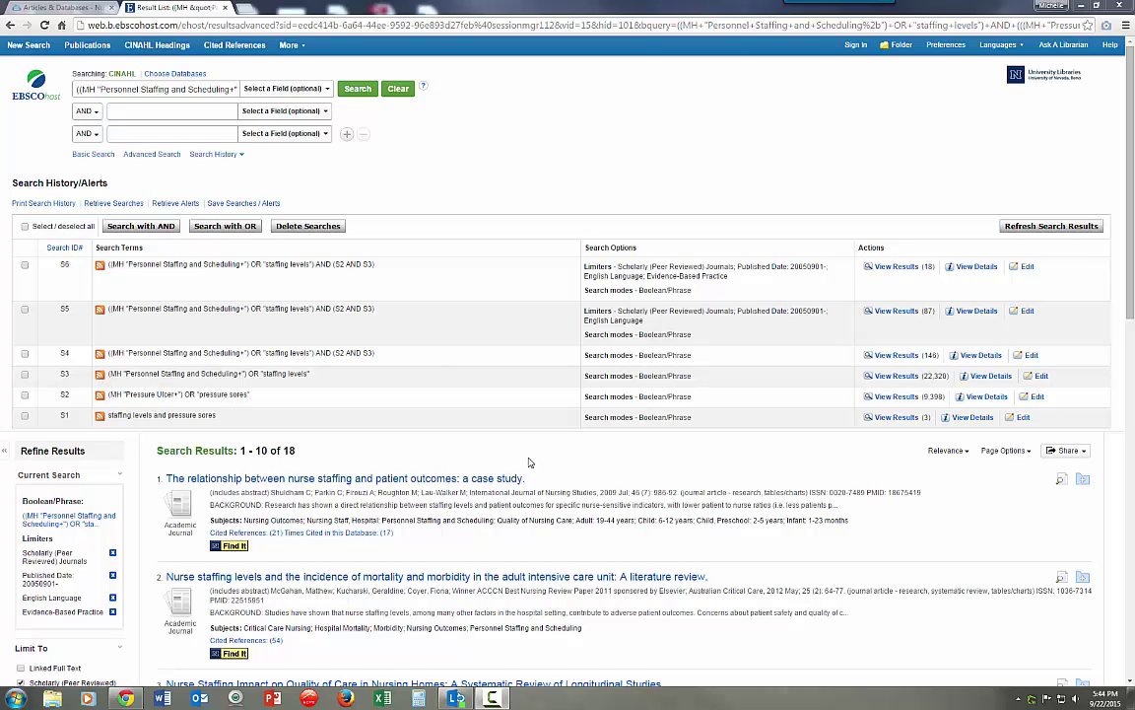
- Hide the search history and preview the abstract of the first article in the result list
left_click(215, 154)
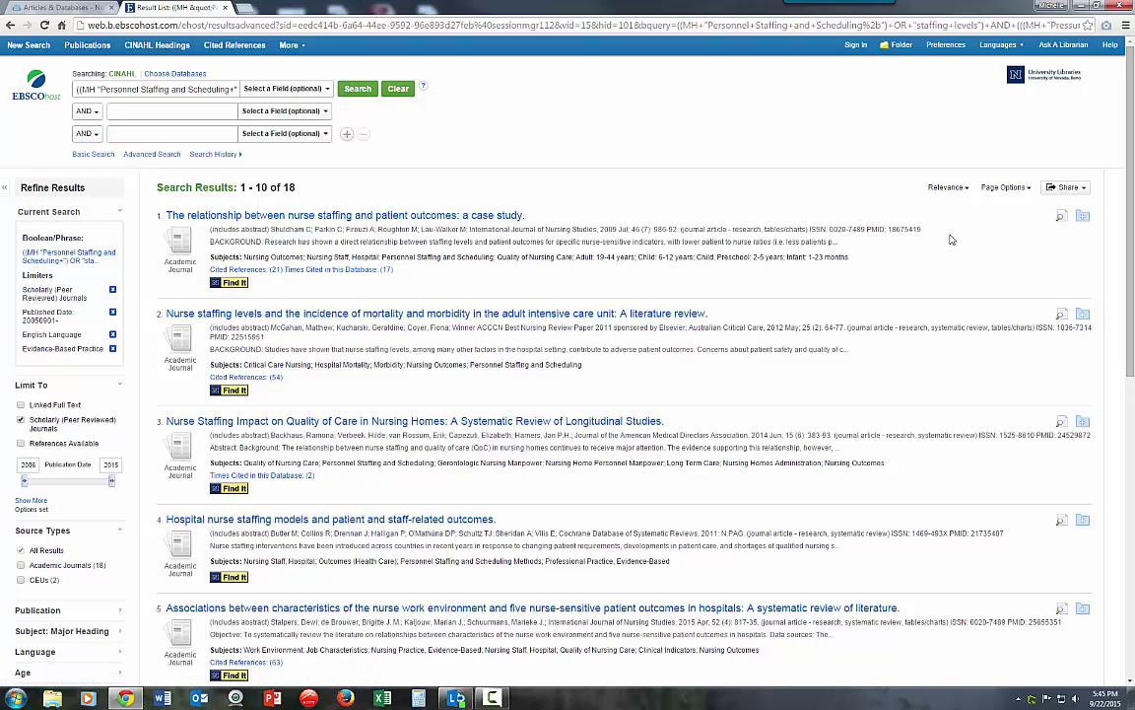
mouse_move(1061, 225)
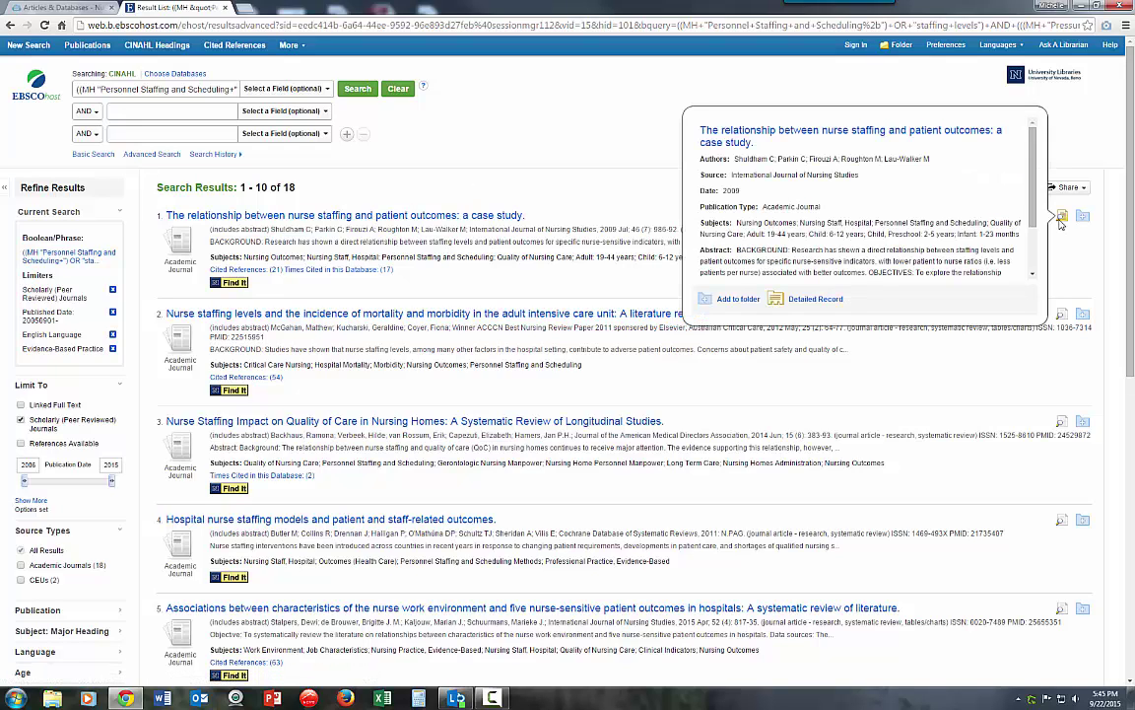
mouse_move(1030, 223)
left_mouse_down()
mouse_move(1032, 264)
mouse_move(1033, 237)
left_mouse_up()
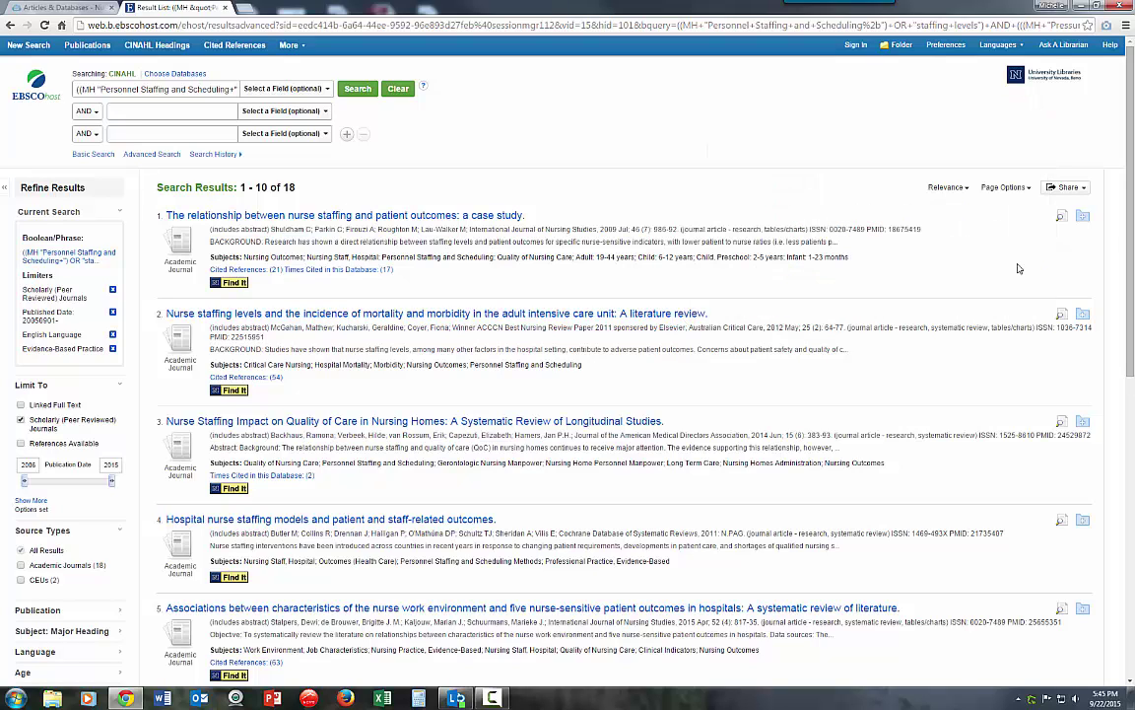
- Add the first six articles in the result list to the folder
left_click(1083, 215)
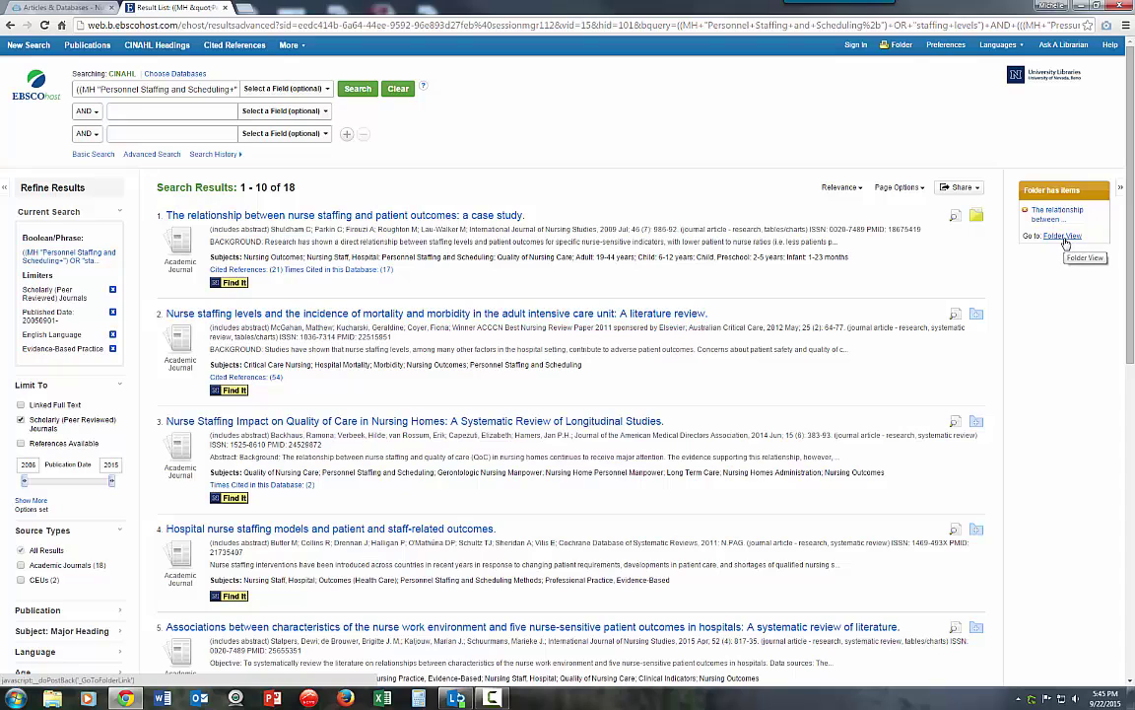
left_click(976, 314)
left_click(977, 421)
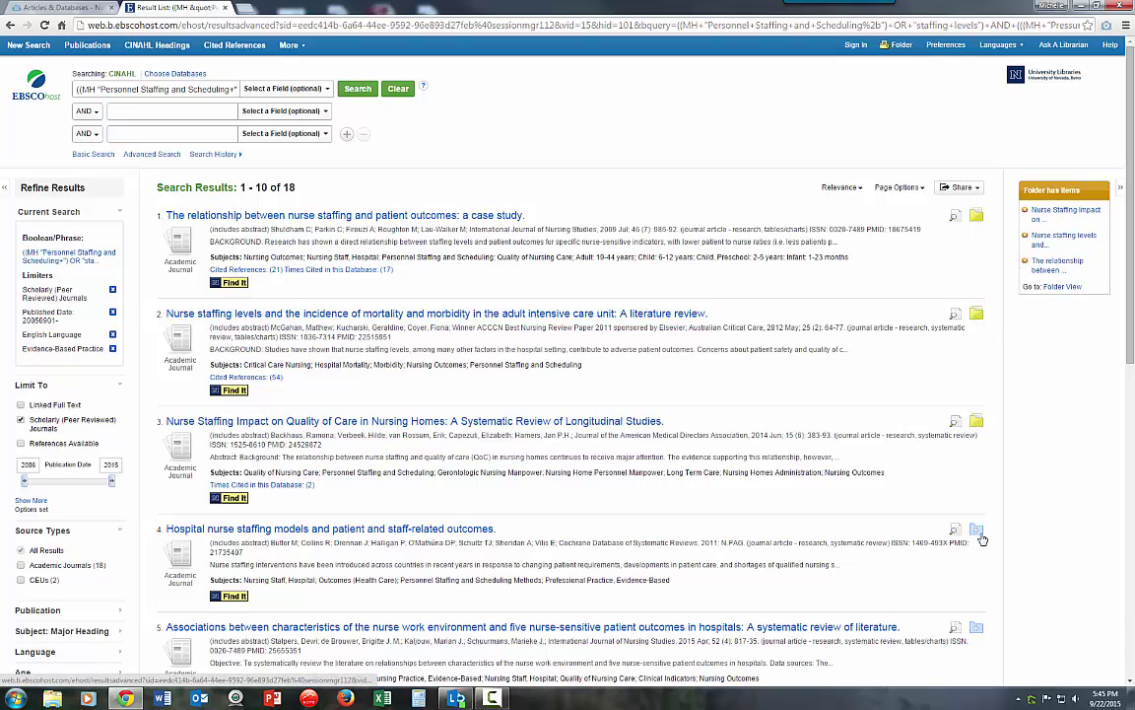
left_click(976, 531)
scroll(981, 552, "down", 1)
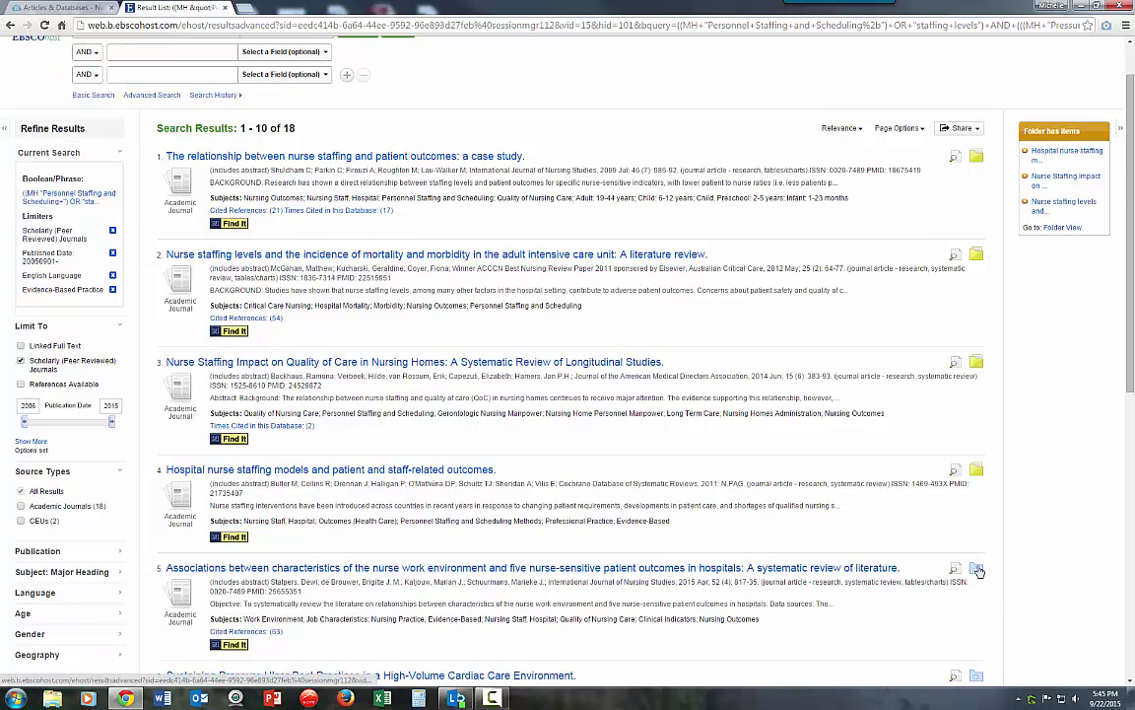
left_click(977, 570)
scroll(977, 570, "down", 1)
left_click(976, 616)
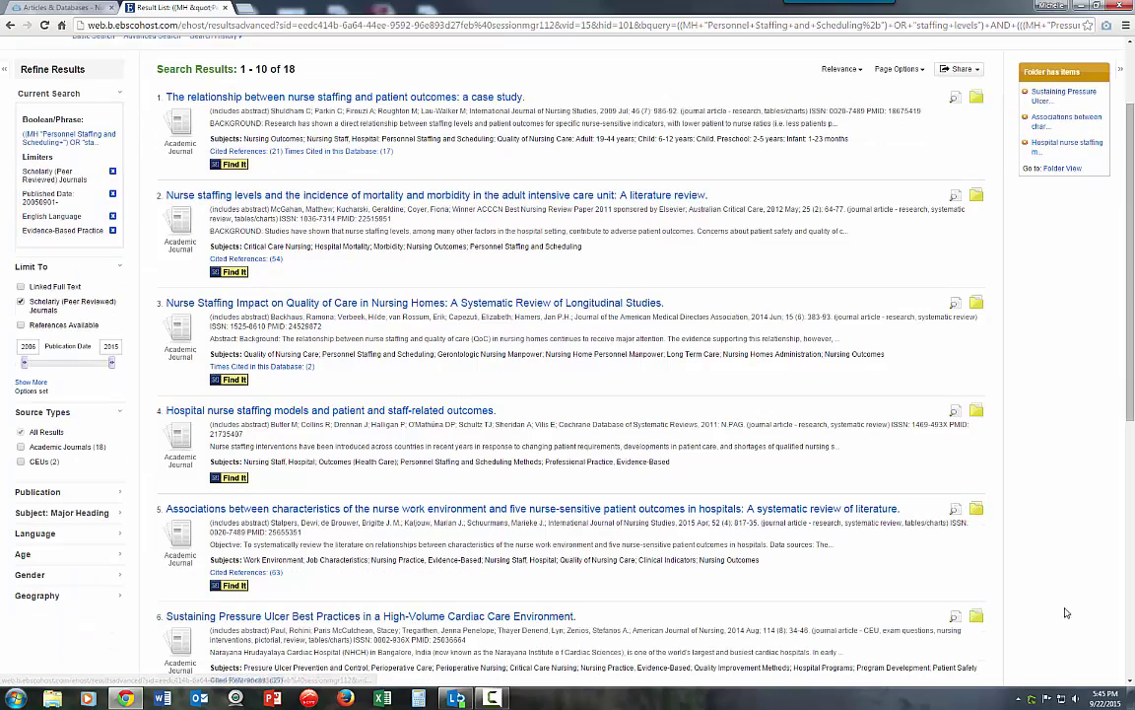
scroll(995, 591, "up", 1)
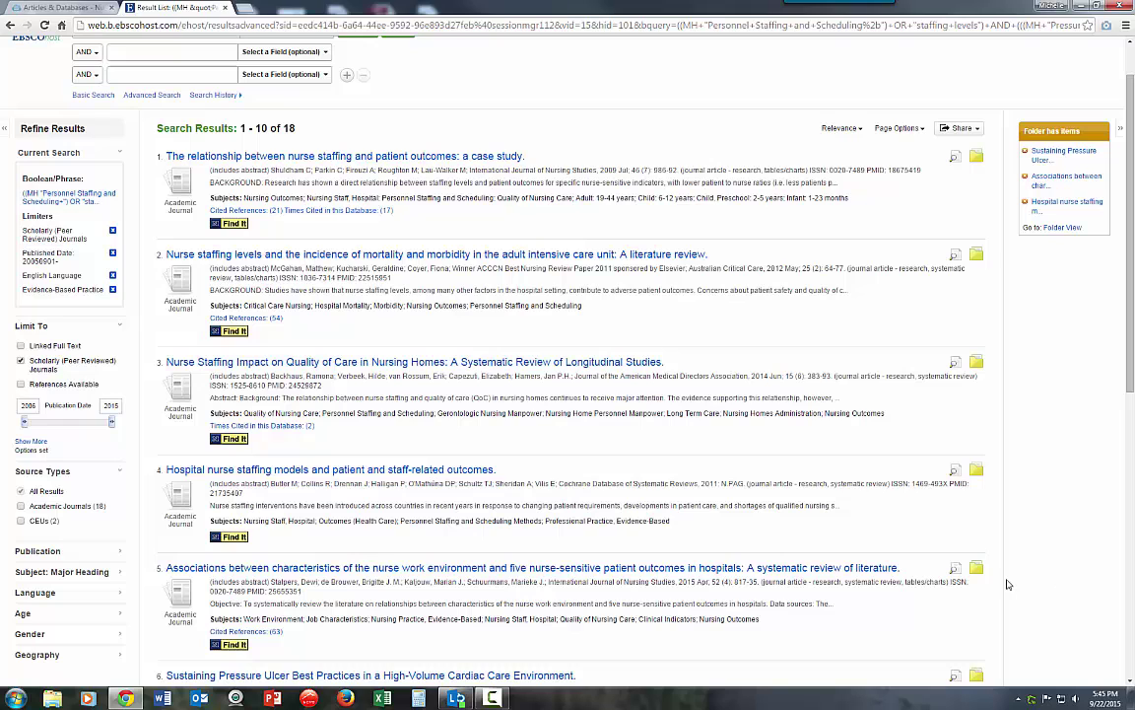
- Open the folder, check the full text of its first article, and return to the folder contents
left_click(1058, 227)
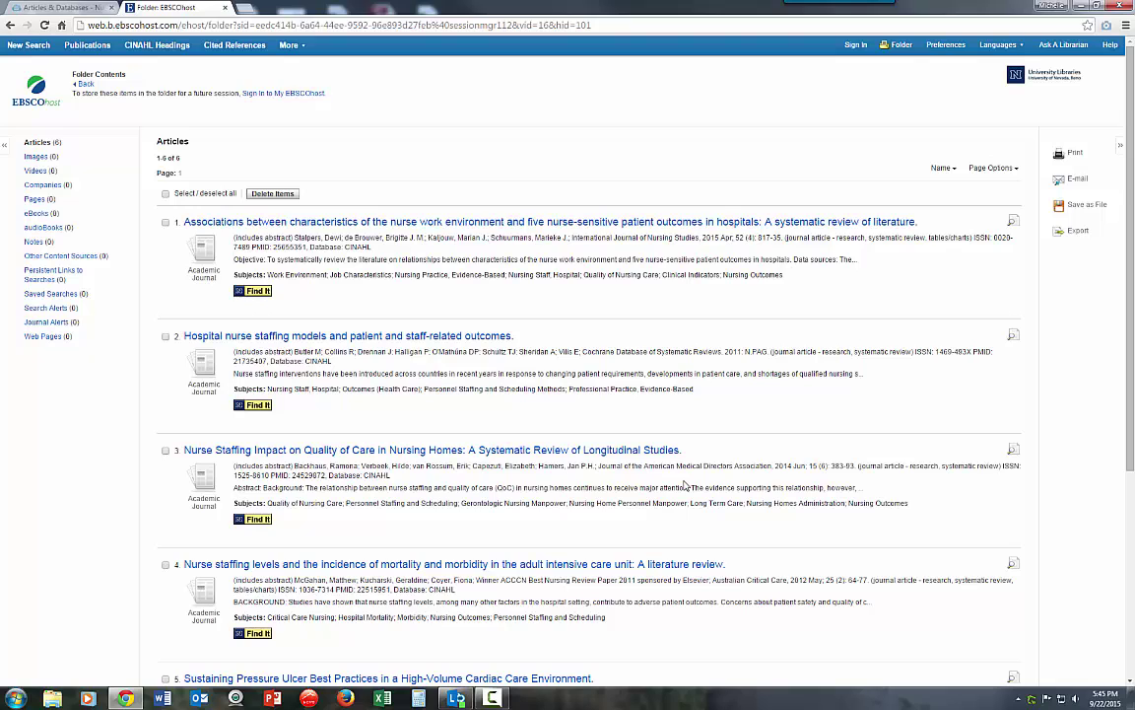
left_click(259, 291)
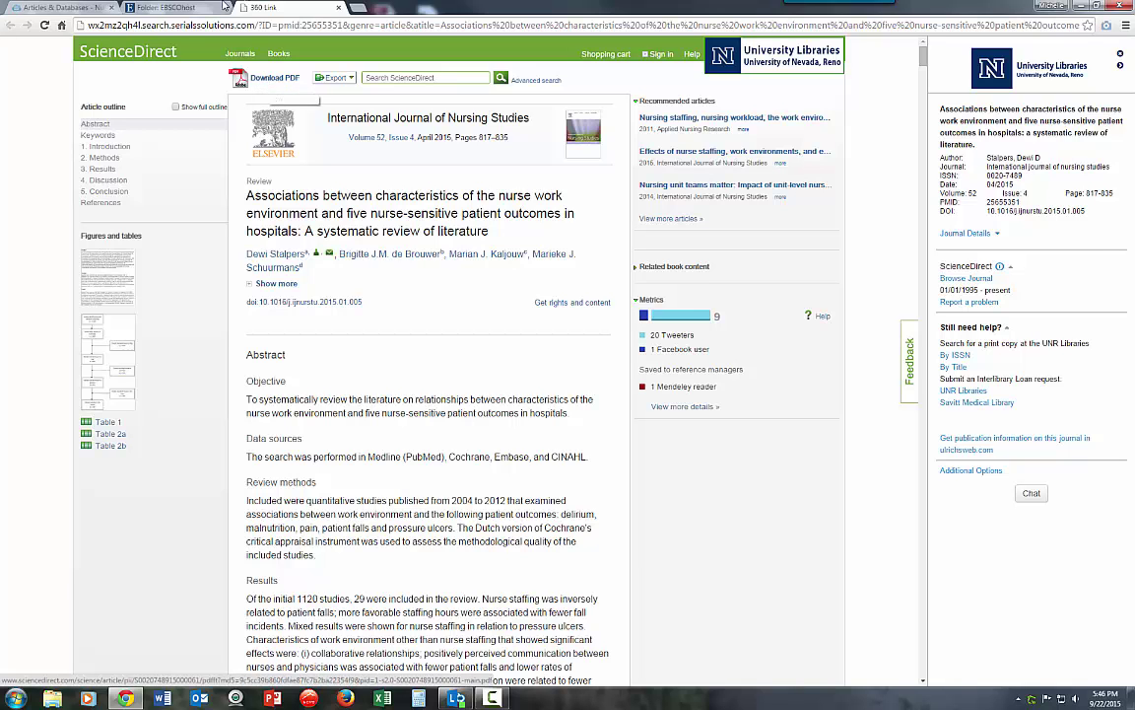
left_click(180, 8)
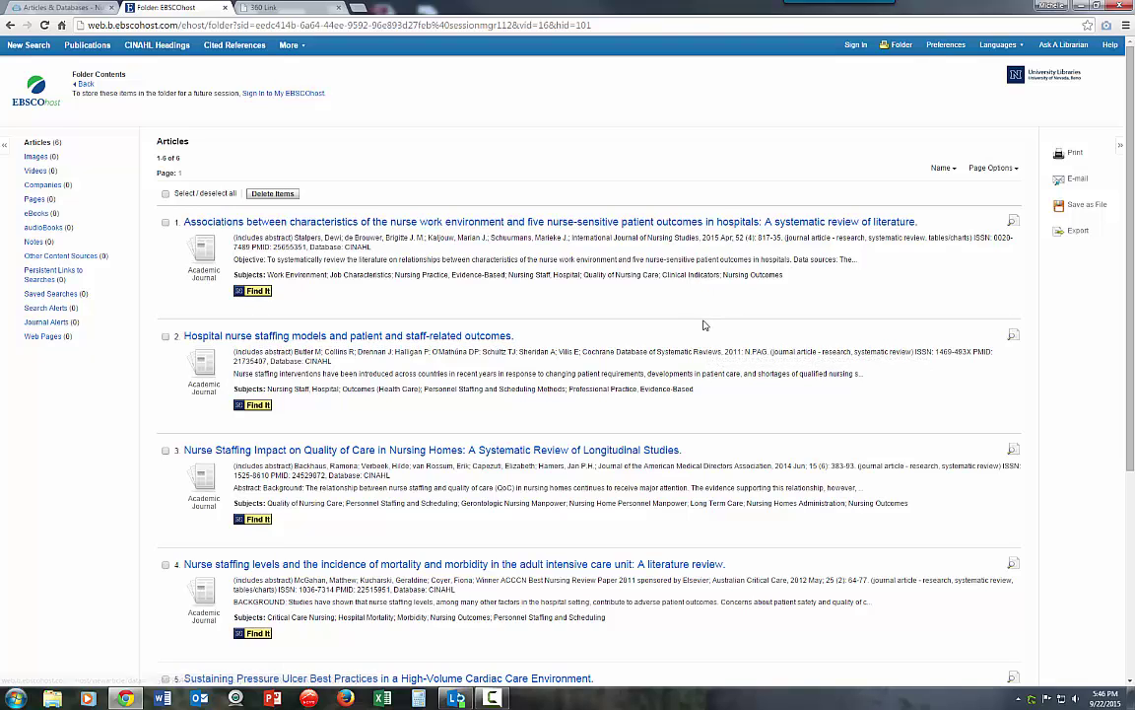
- Generate a saveable list of APA (American Psychological Assoc.) citations for all articles in the folder and review its correction note
left_click(165, 194)
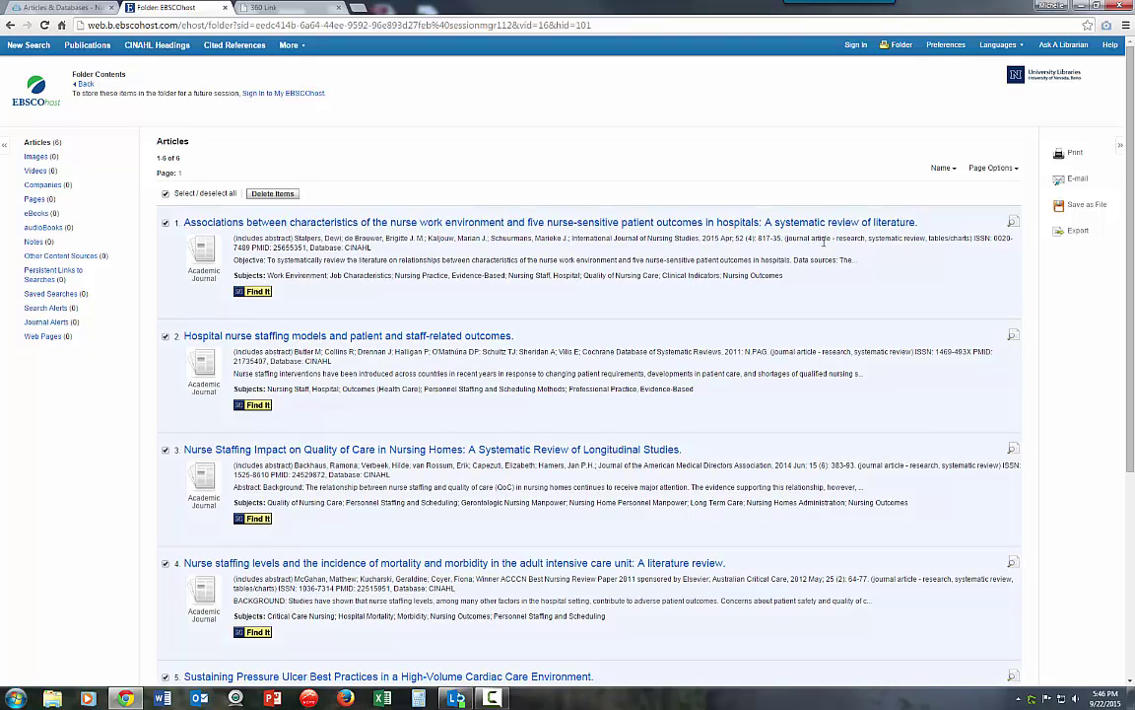
left_click(1096, 207)
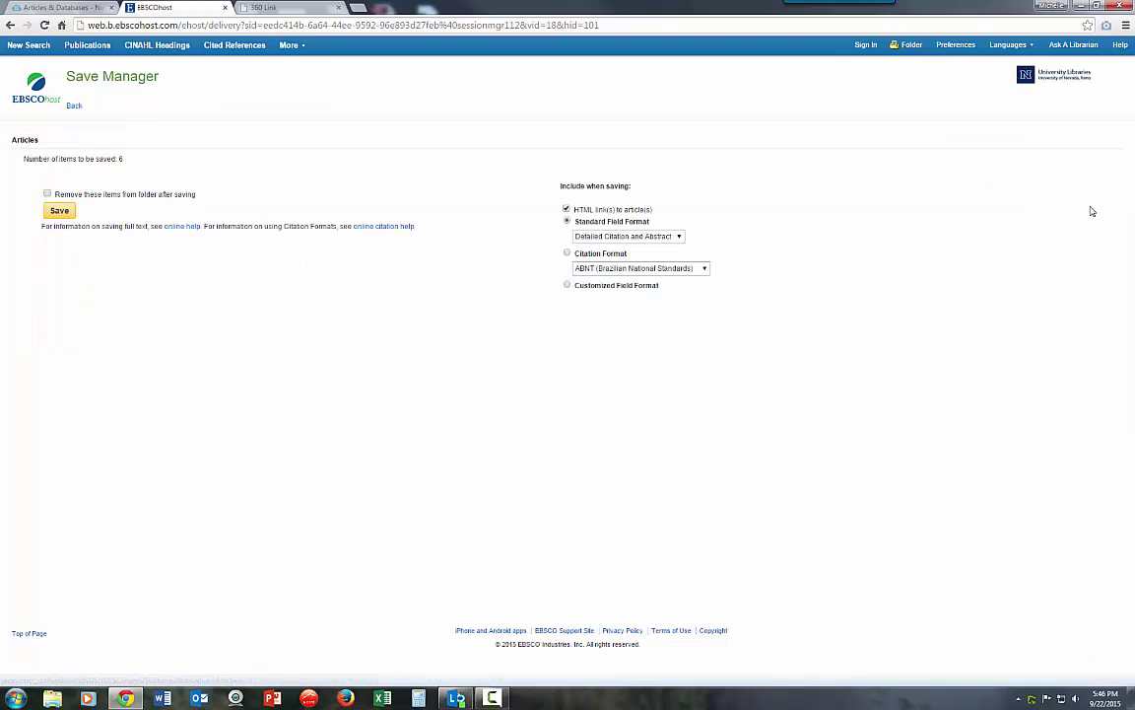
left_click(613, 268)
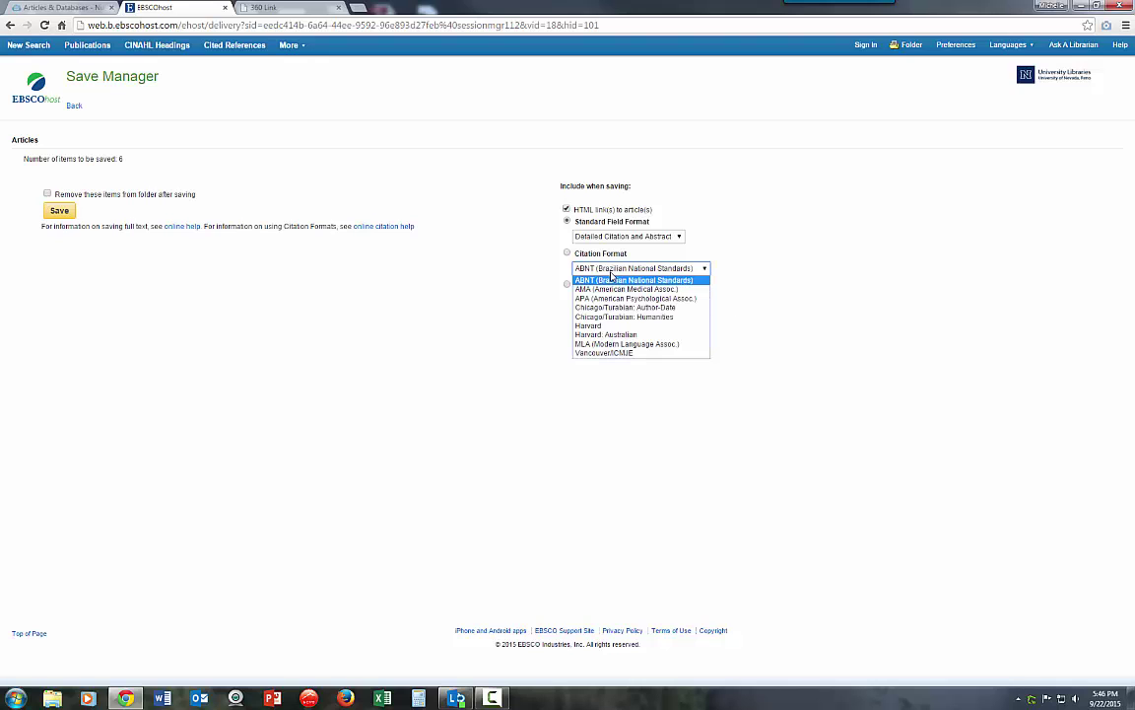
left_click(613, 299)
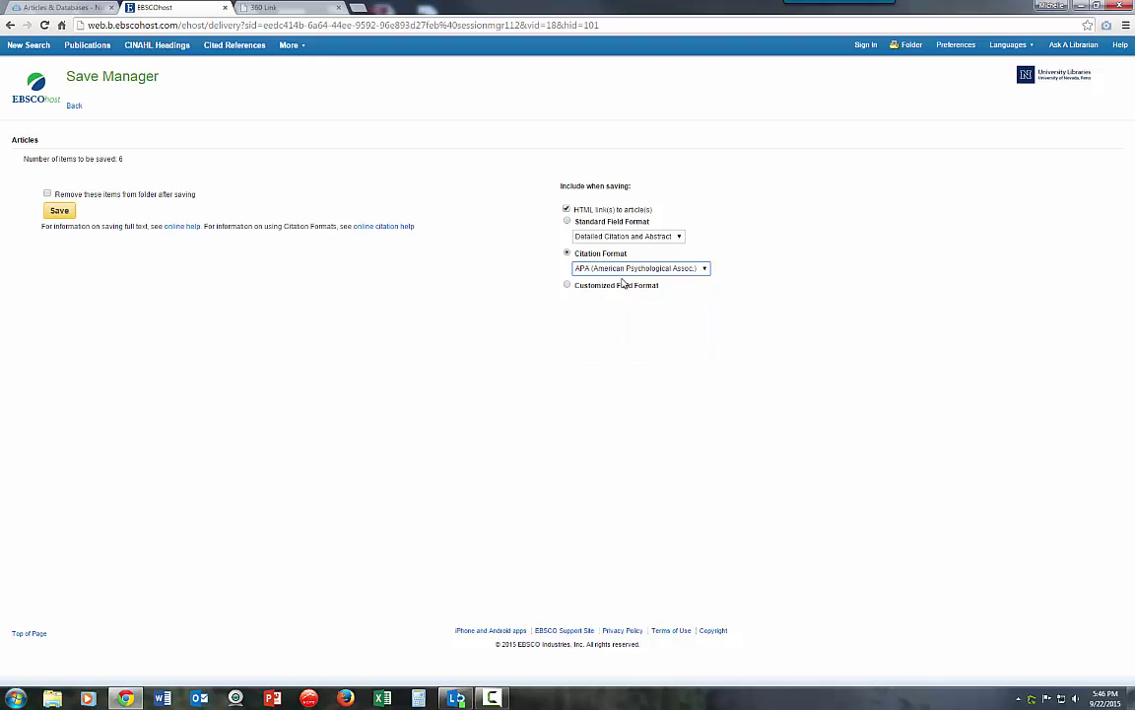
left_click(60, 210)
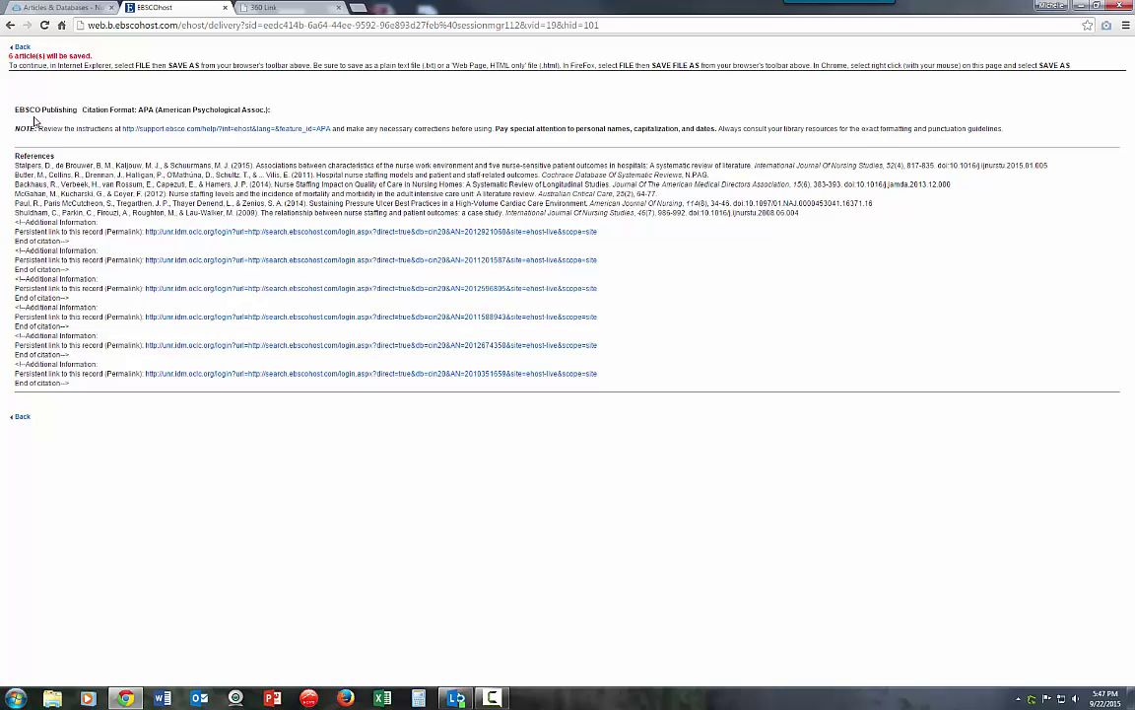
left_click_drag(16, 128, 999, 133)
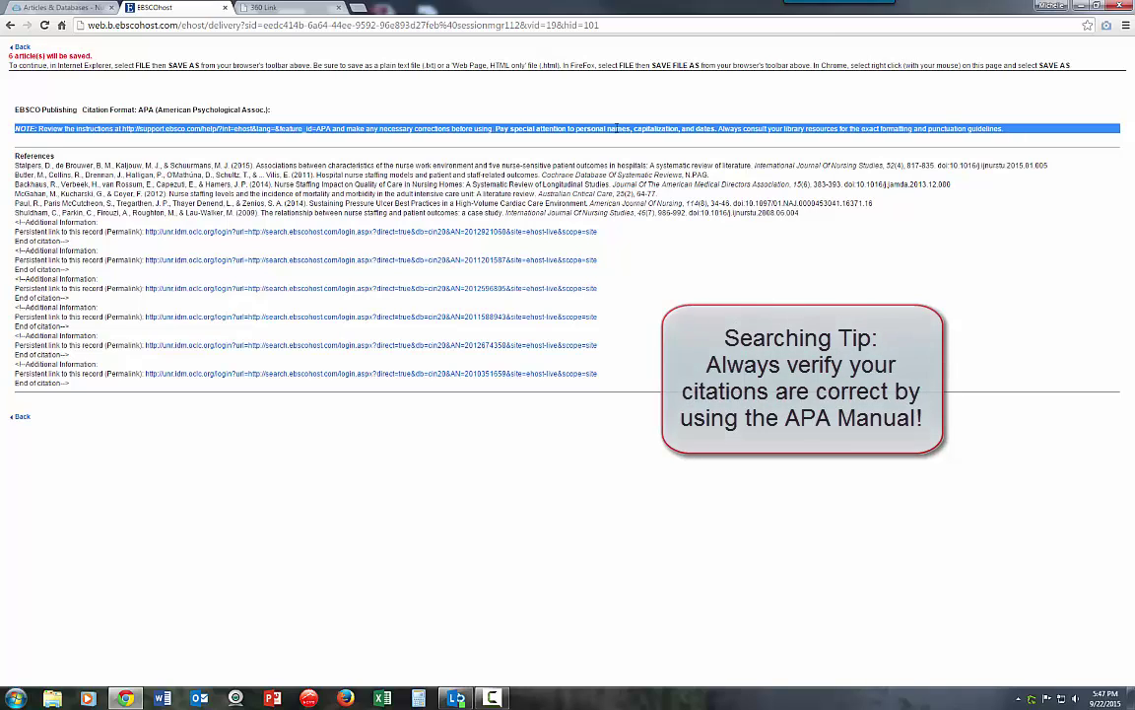
- Return to the folder and export all of its articles directly to EndNote Web
left_click(20, 48)
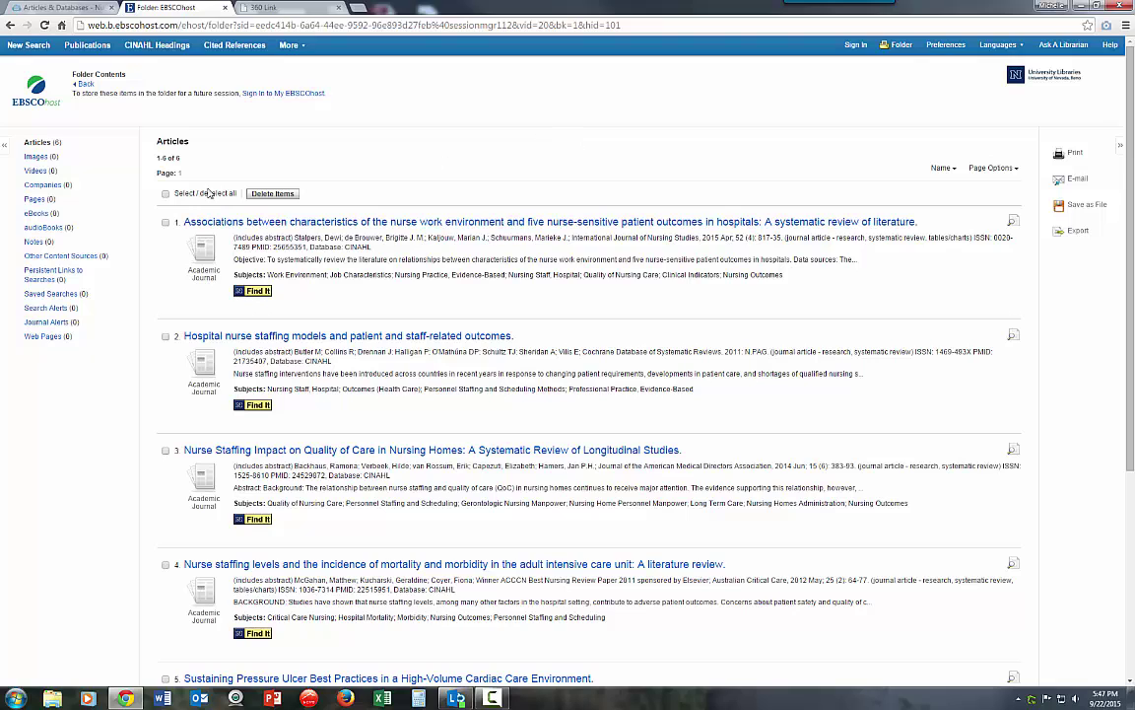
left_click(165, 194)
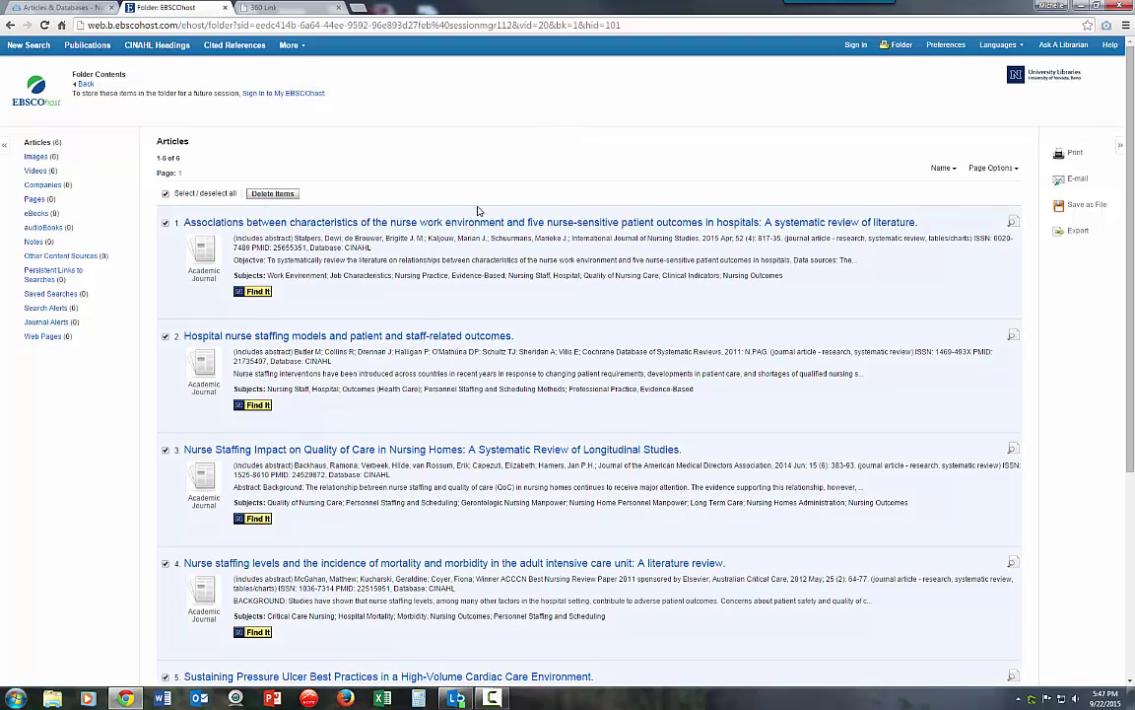
left_click(1080, 232)
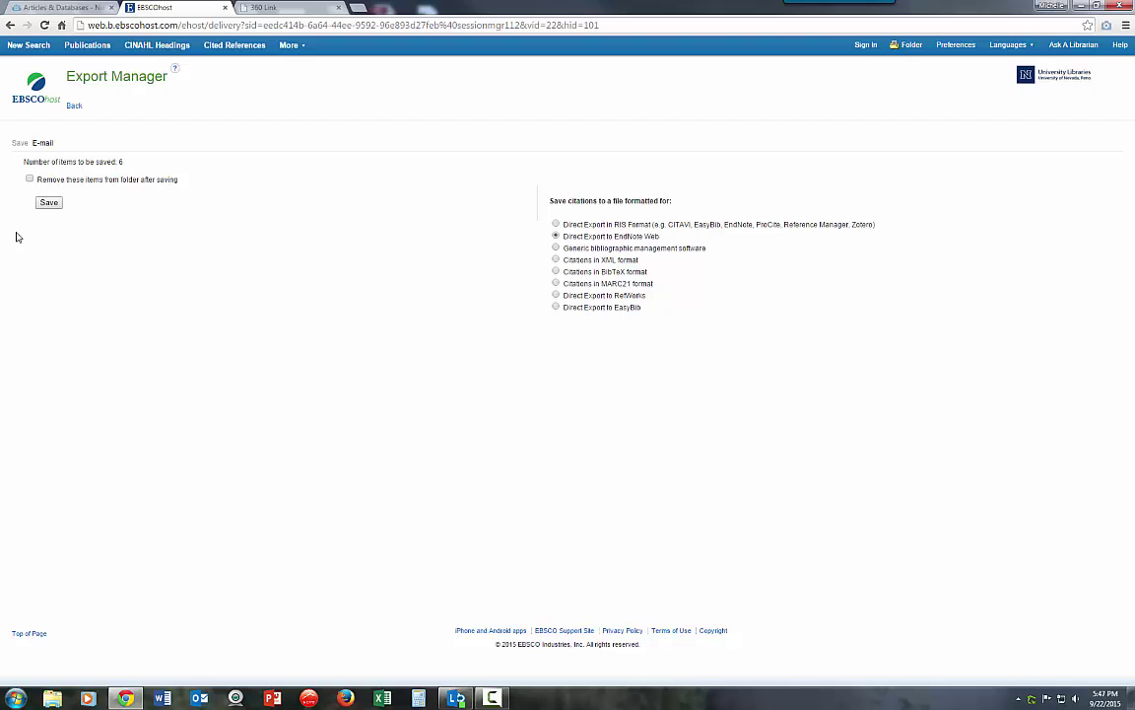
left_click(54, 208)
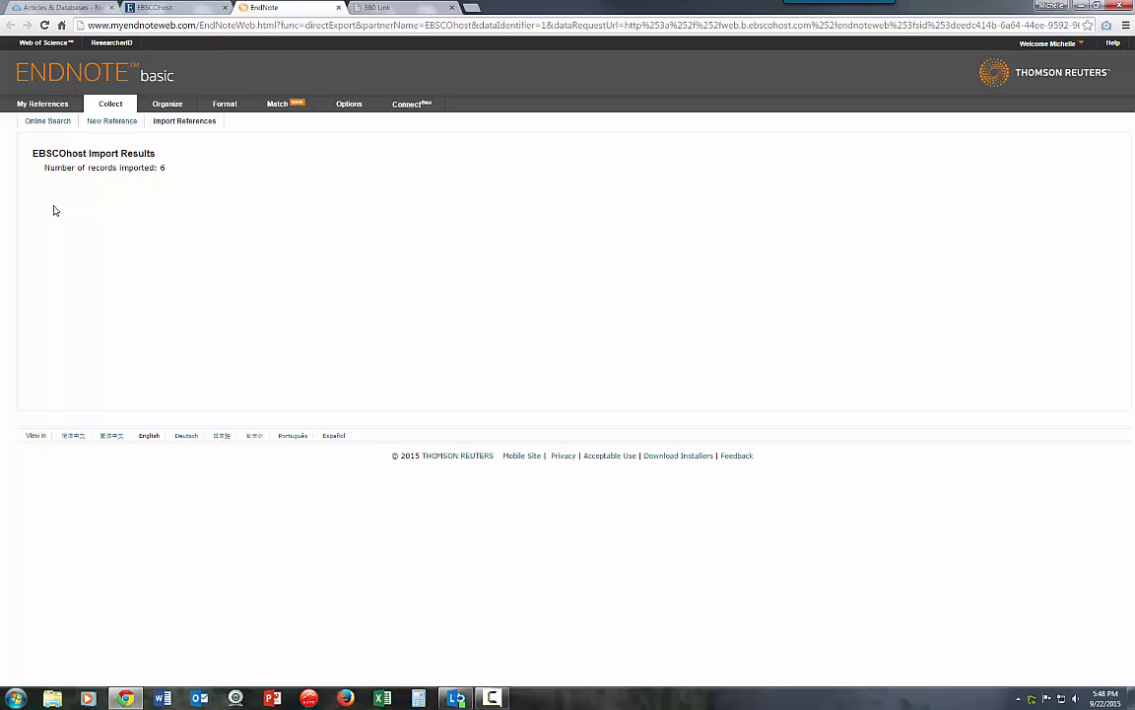
- Return to the CINAHL result list and view the e-mail alert settings for the current search without saving an alert
left_click(155, 7)
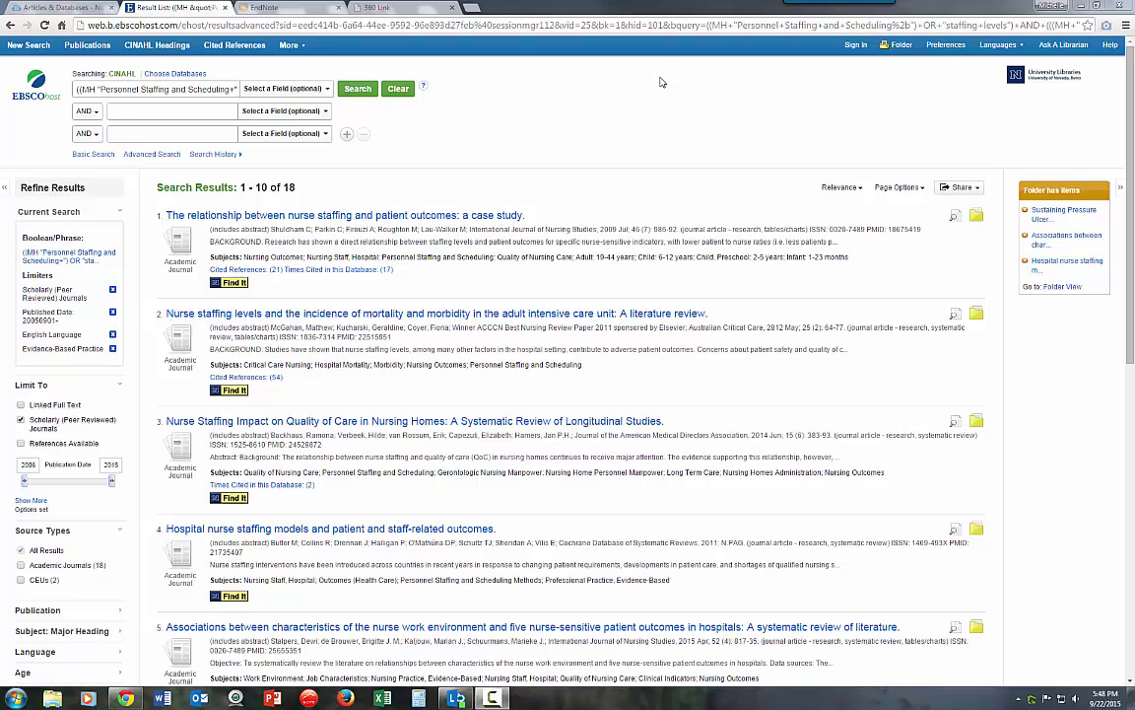
left_click(961, 188)
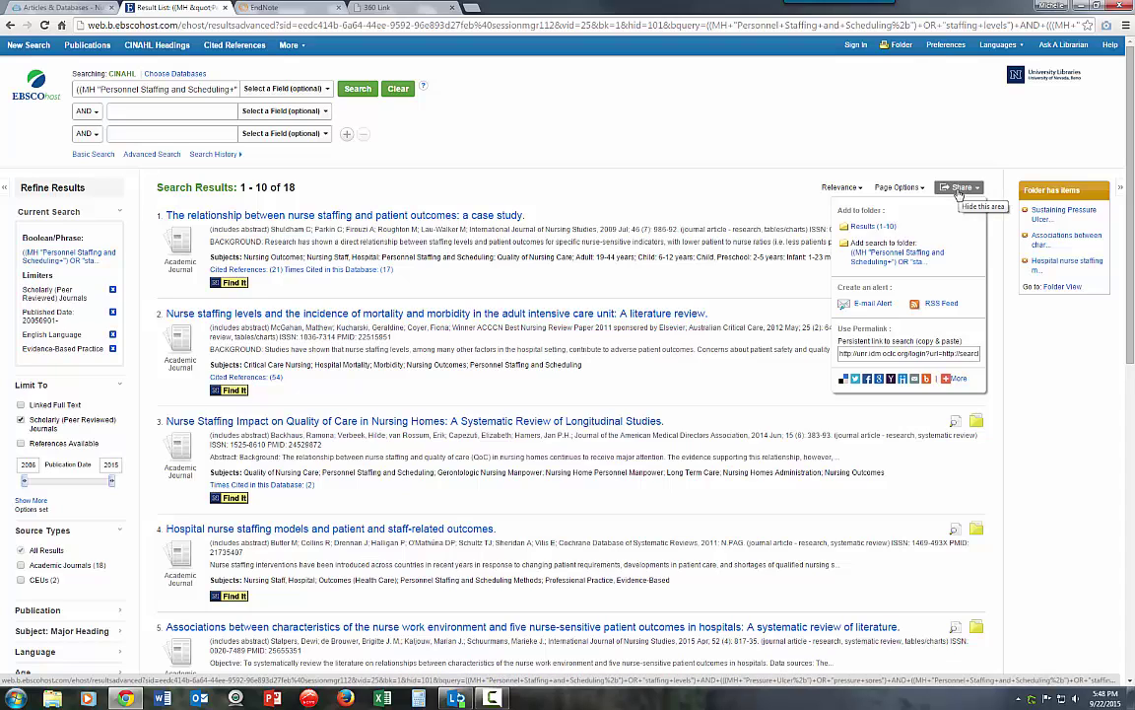
left_click(872, 307)
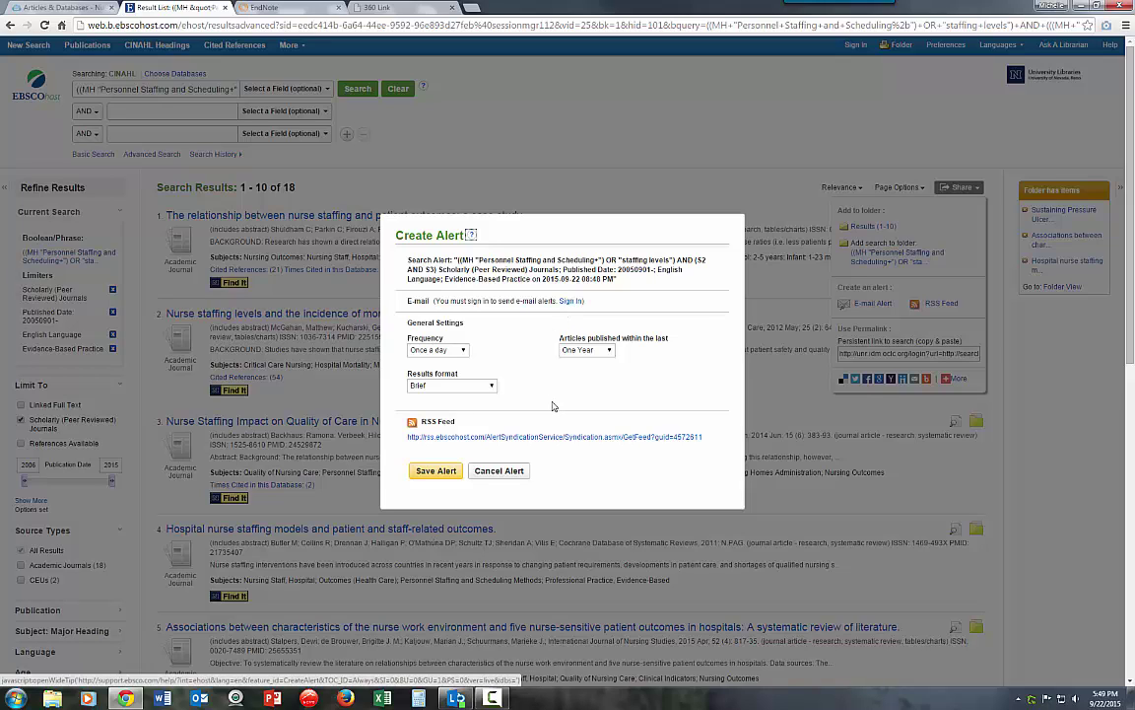
left_click(500, 472)
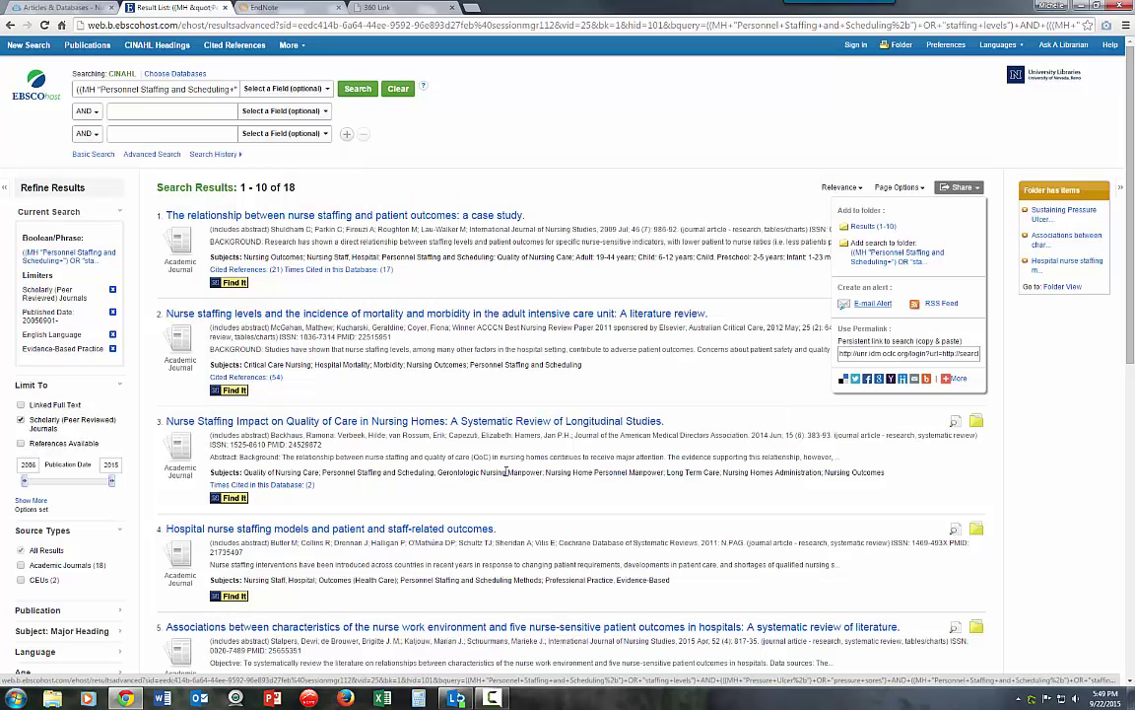